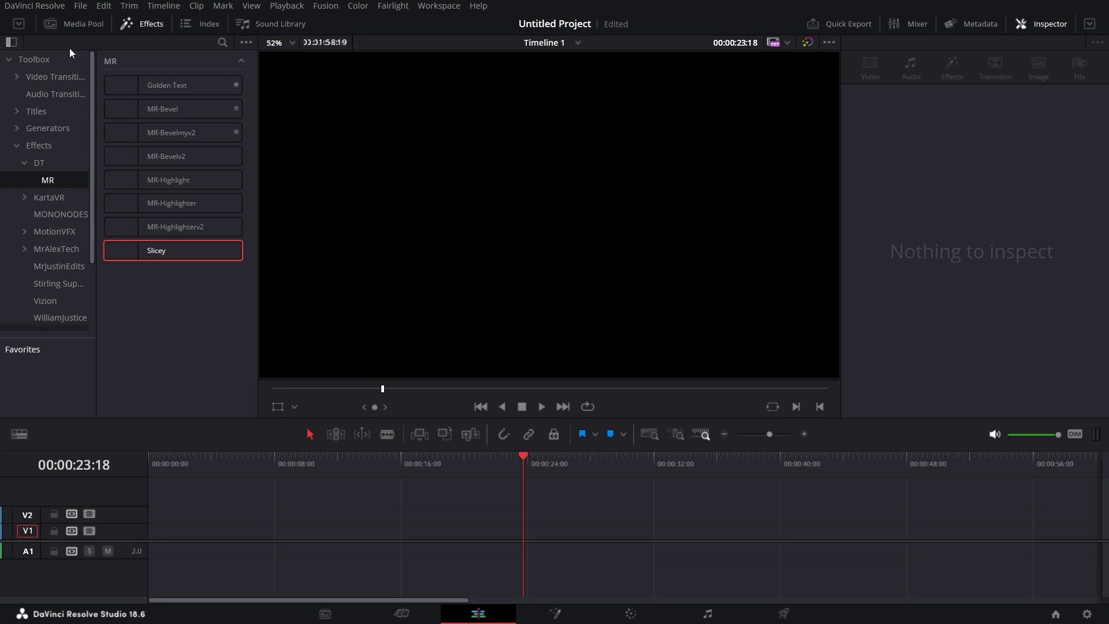
Step: Place the dog park clip on V1 and set its duration to 10 seconds
left_click(72, 26)
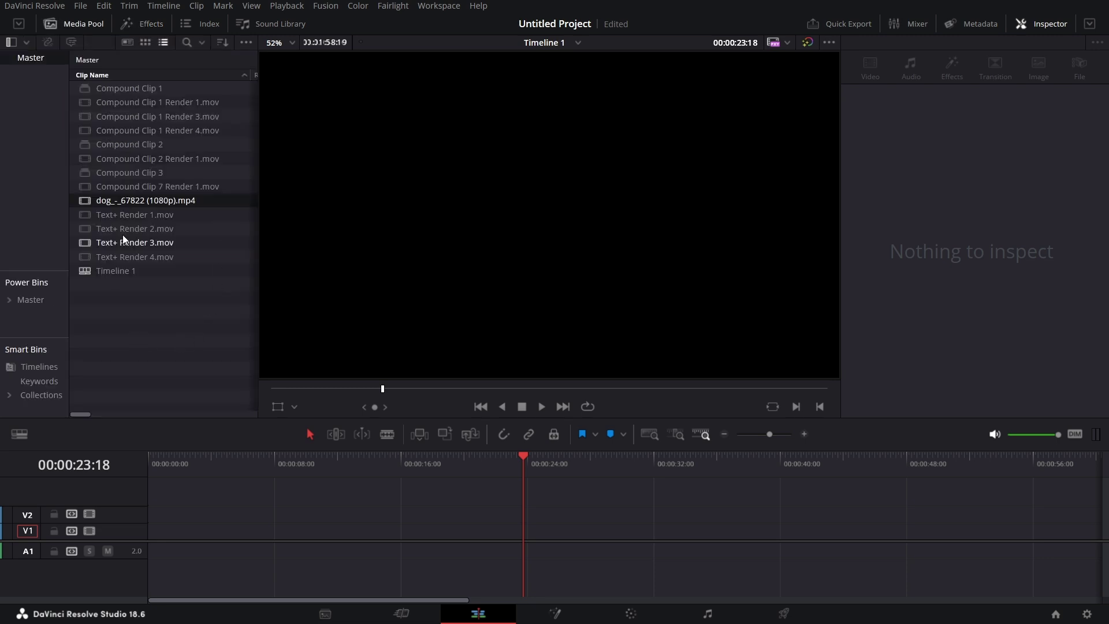
left_click_drag(134, 199, 357, 534)
left_click(460, 533)
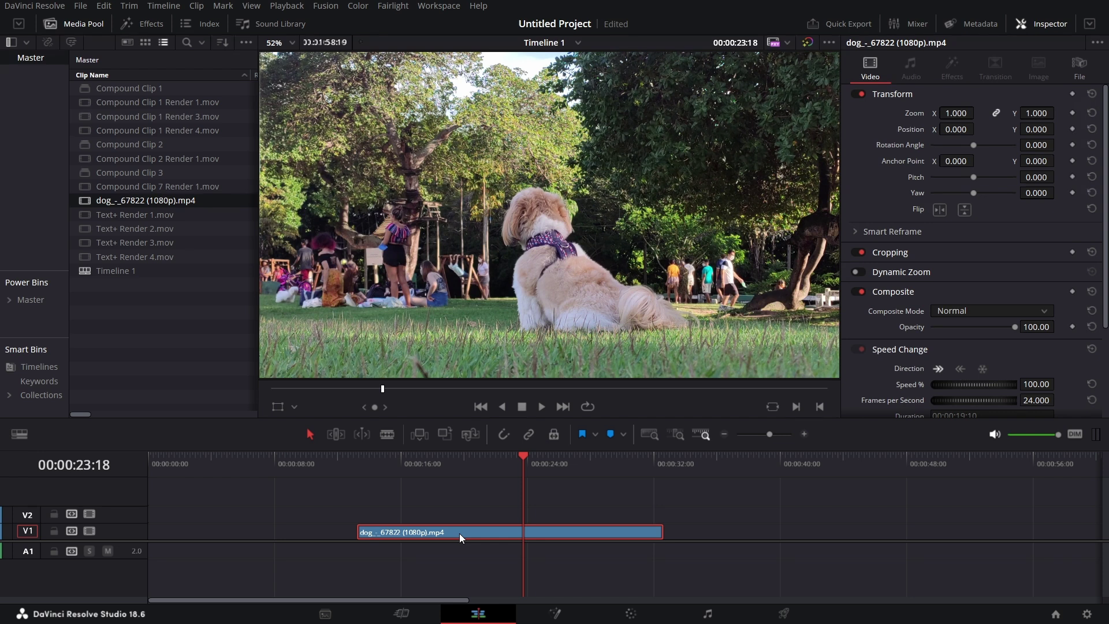
key("ctrl+d")
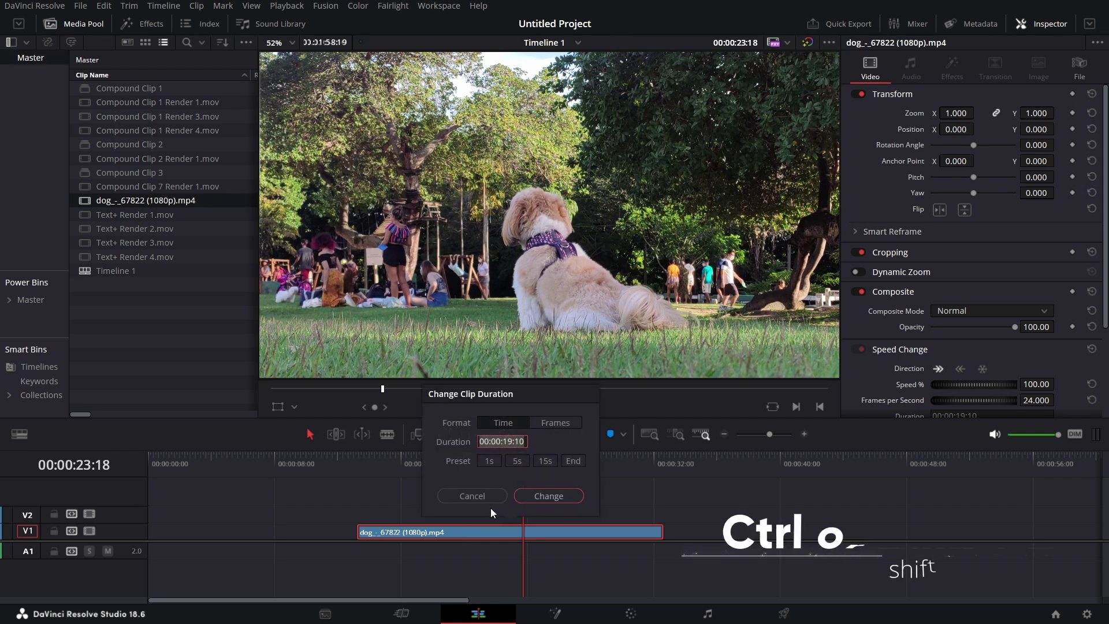
type("10:")
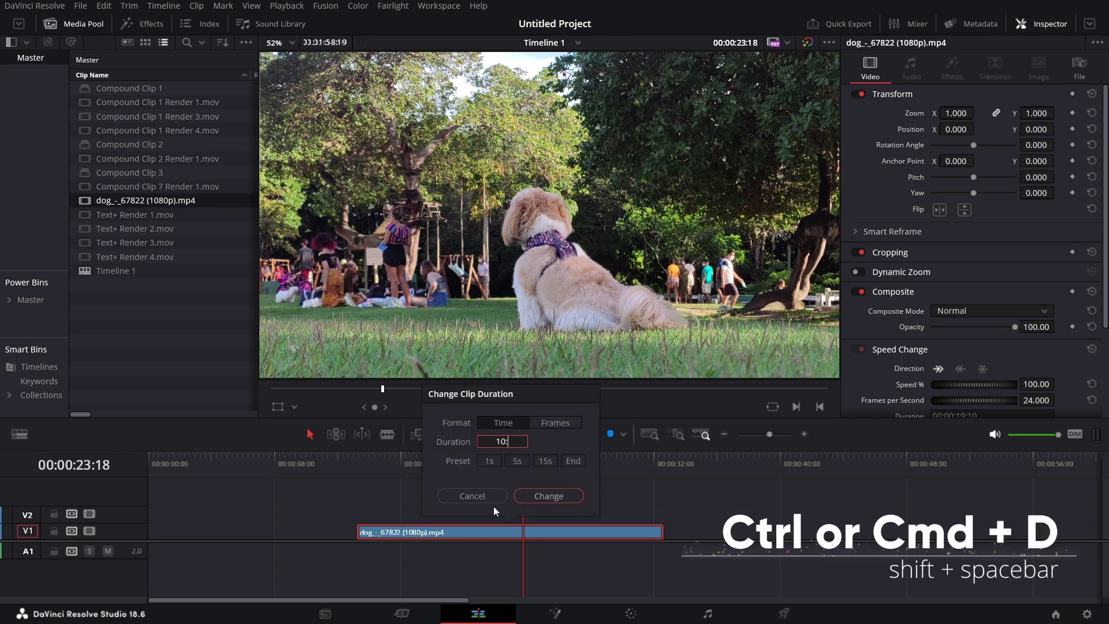
key("Return")
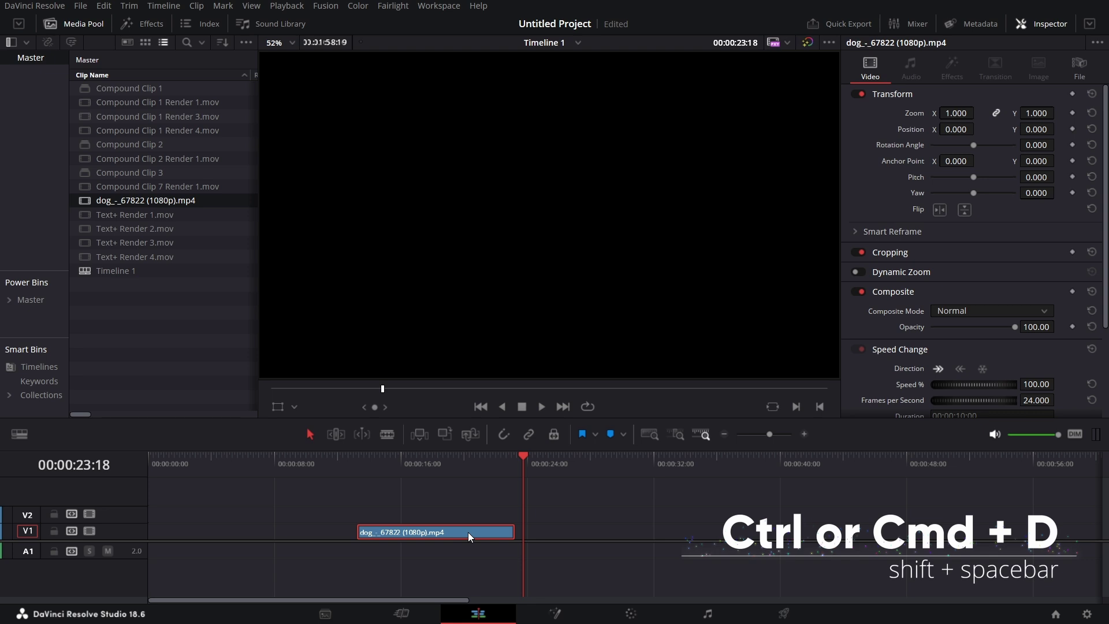
Step: Convert the trimmed clip into a compound clip and move the playhead to 00:00:18:00
right_click(468, 532)
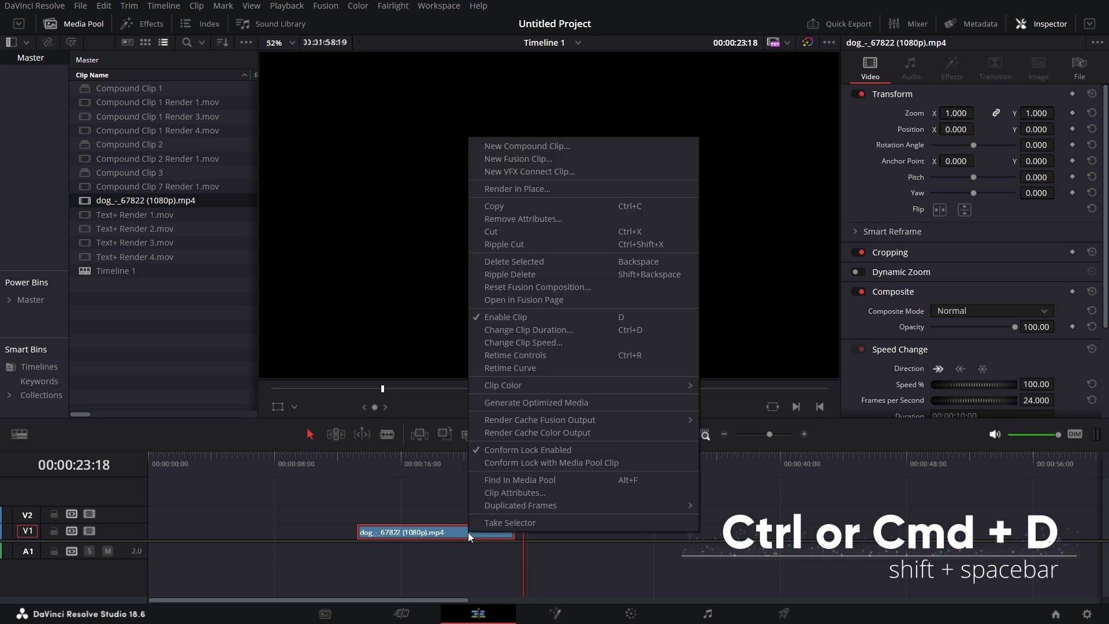
left_click(552, 147)
key("Return")
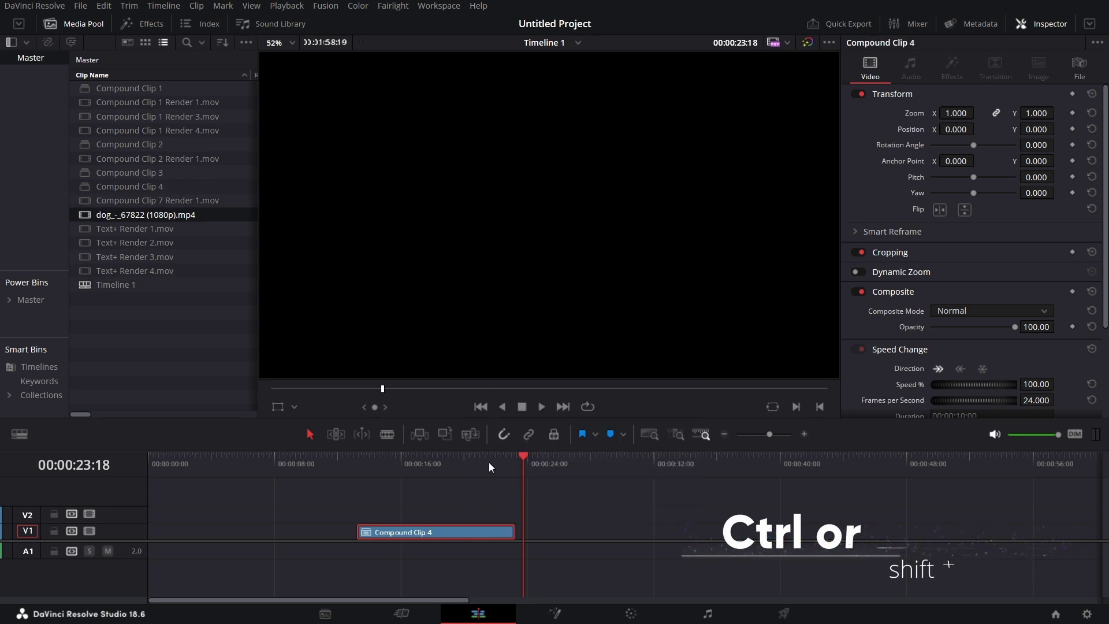
left_click(433, 471)
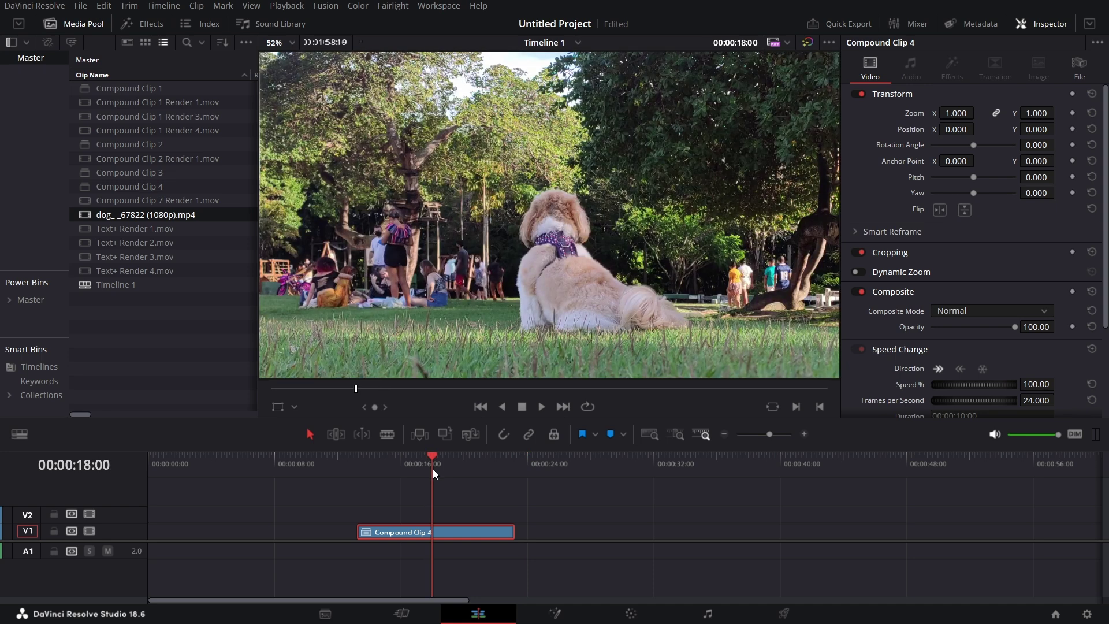
Step: Apply the Slicey effect from the DT > MR effects group to Compound Clip 4 on V1
left_click(149, 22)
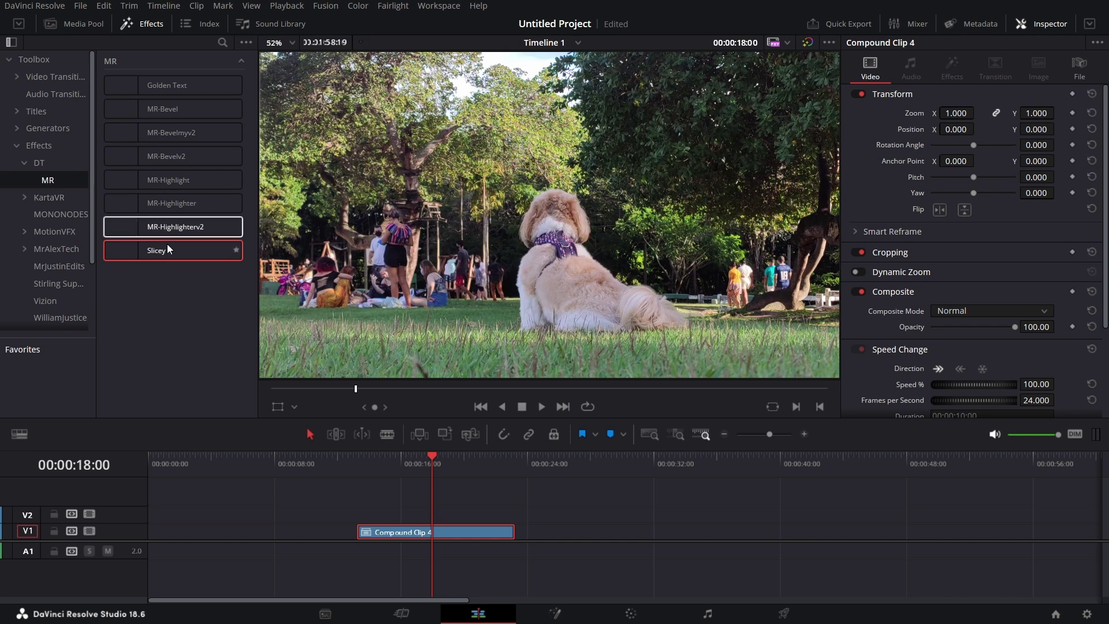
left_click_drag(168, 252, 426, 533)
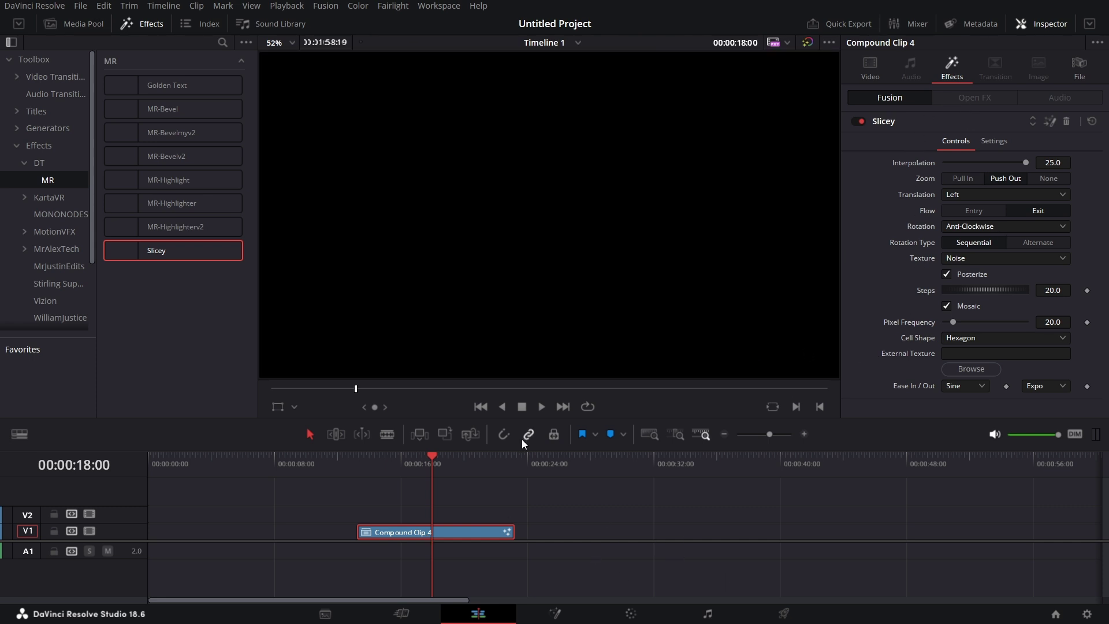
Step: At the clip's first frame, set Slicey zoom to Push Out and texture to Linear, then save
left_click(352, 462)
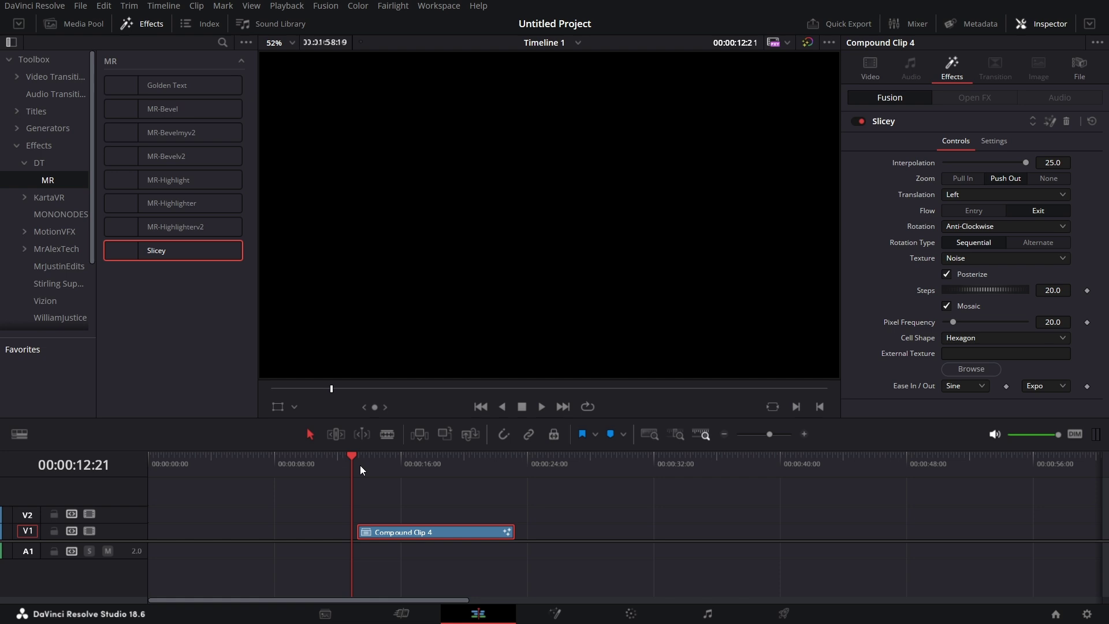
left_click(360, 464)
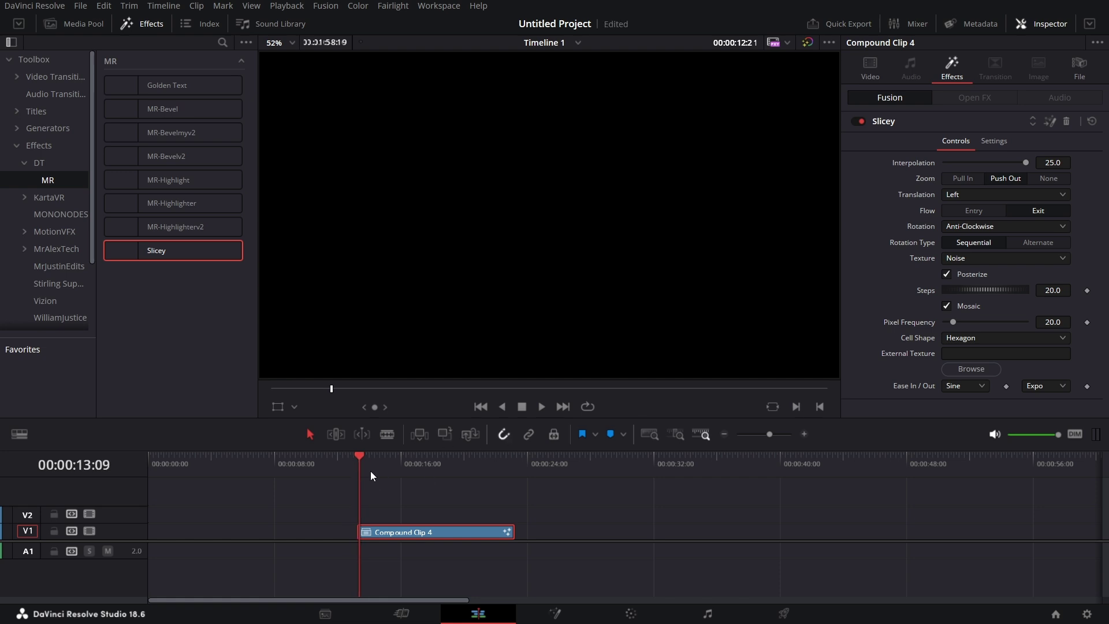
left_click(360, 456)
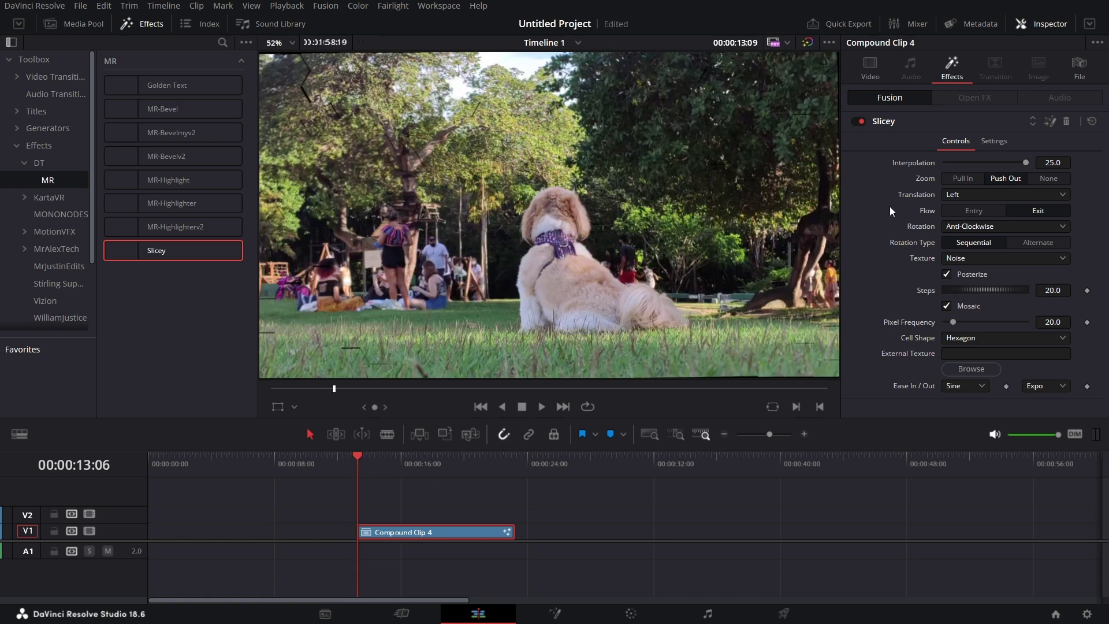
left_click(992, 179)
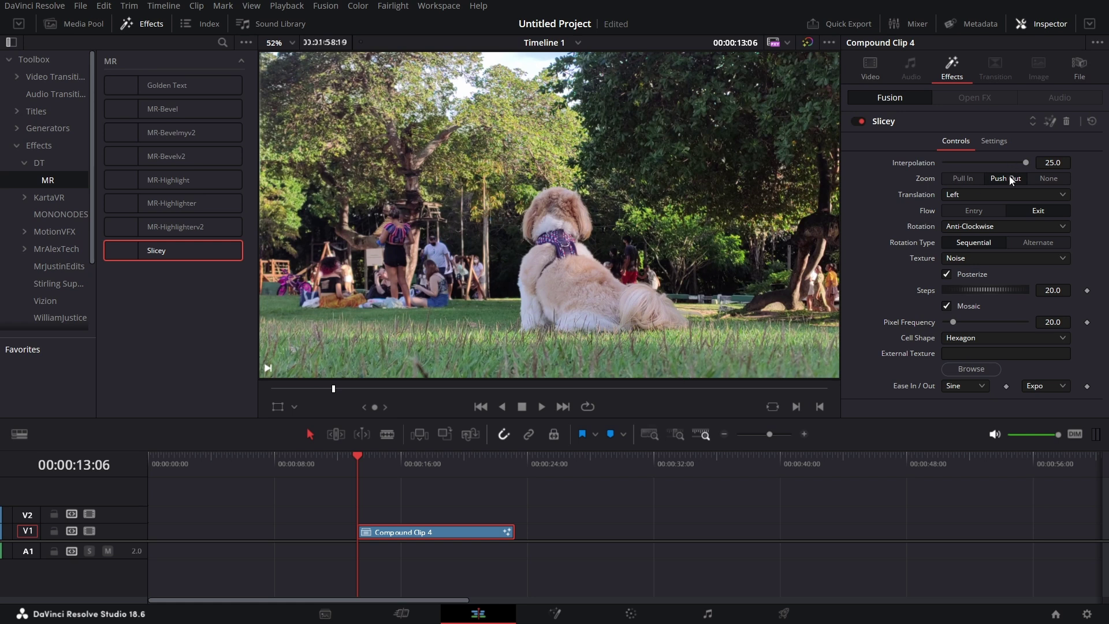
left_click(1017, 258)
left_click(986, 276)
key("ctrl+s")
Step: Set Slicey rotation to None and translation to Up, previewing the effect along the way
left_click(1024, 230)
left_click(979, 241)
key("ctrl+s")
mouse_move(362, 458)
left_mouse_down()
mouse_move(493, 462)
mouse_move(372, 466)
left_mouse_up()
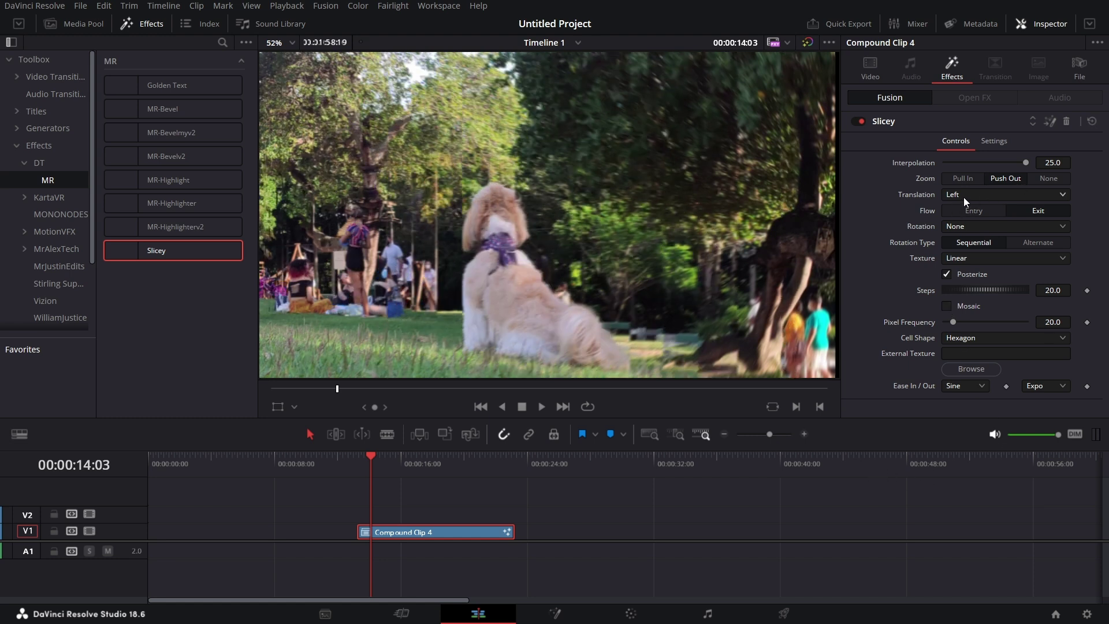
left_click(964, 196)
left_click(968, 226)
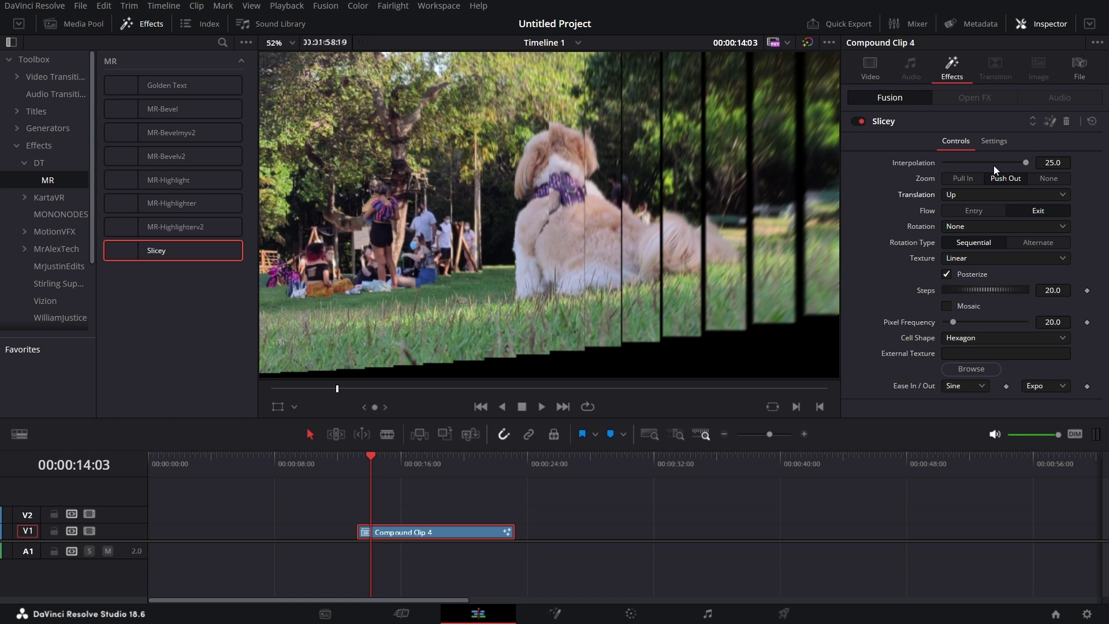
Step: After trying about 14 and 25, set Slicey Interpolation to 20 and return to the clip start
scroll(986, 164, "down", 2)
left_click_drag(1016, 162, 988, 164)
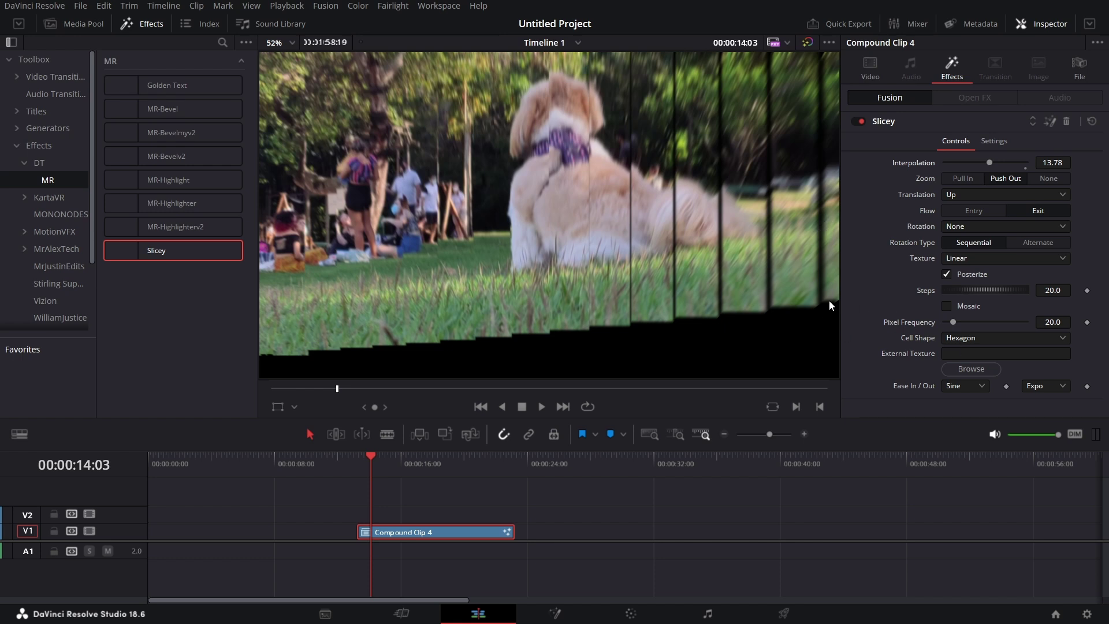
left_click_drag(989, 162, 1040, 164)
left_click(1061, 163)
double_click(1061, 162)
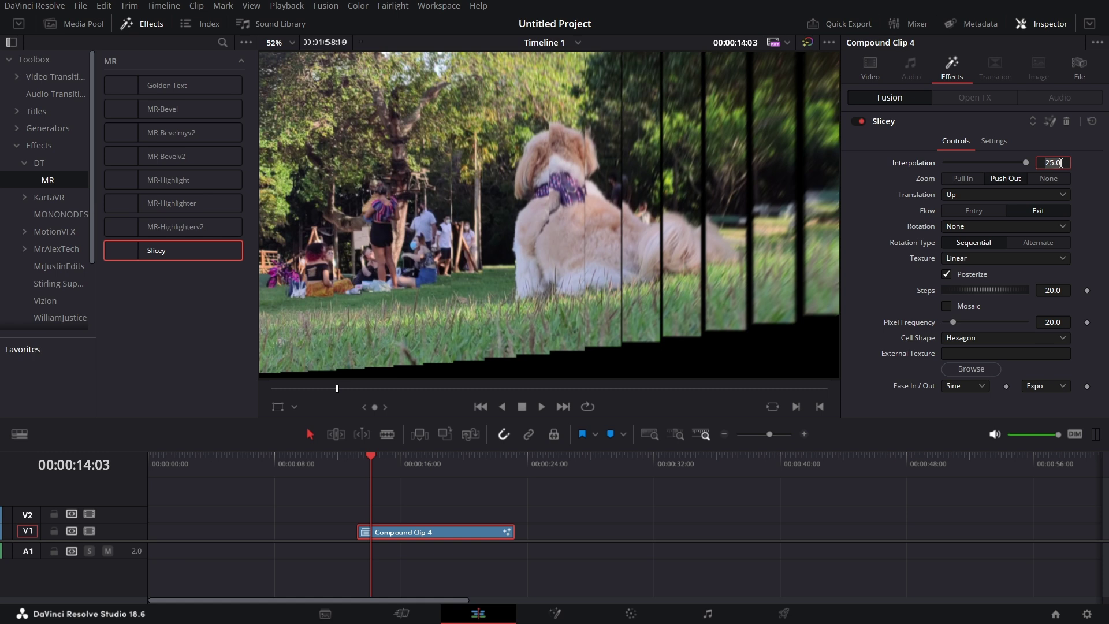
type("20")
key("Tab")
key("Up")
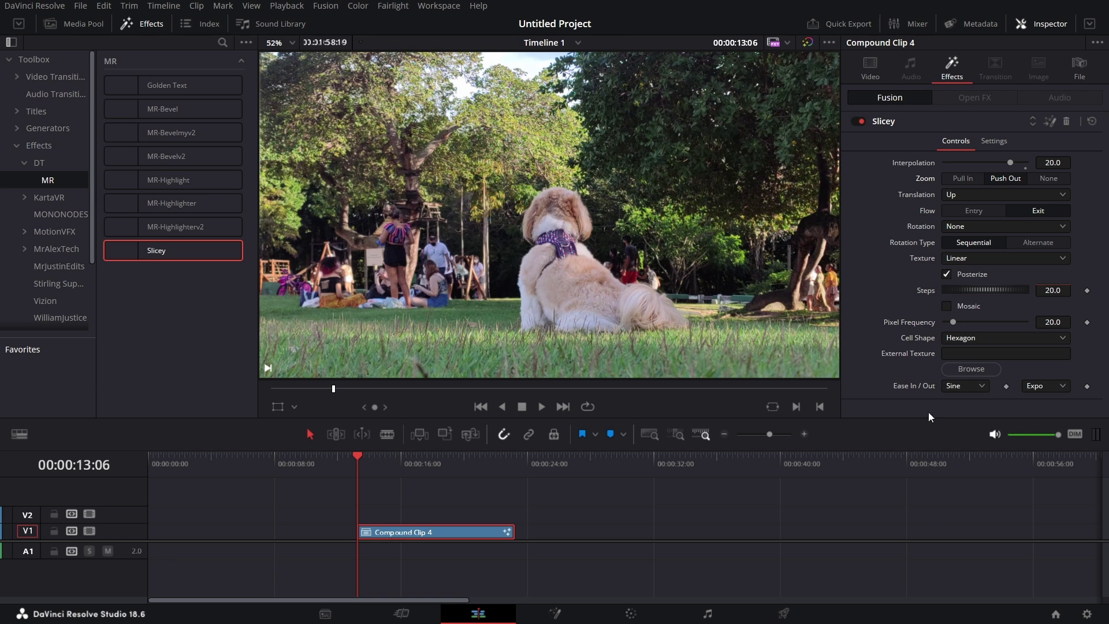
left_click(963, 179)
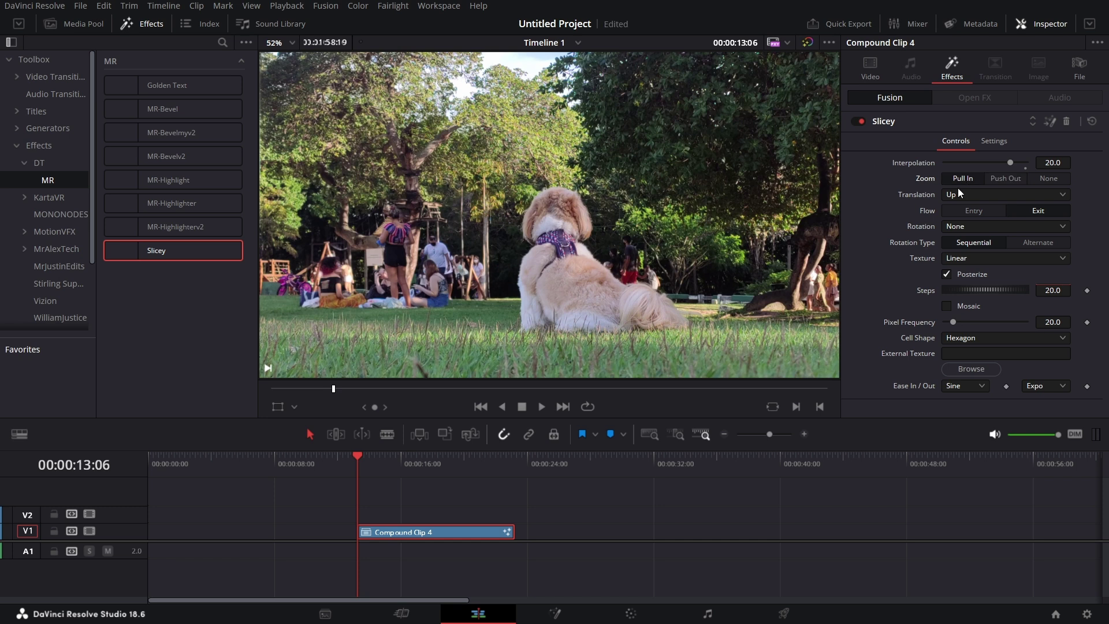
left_click(376, 458)
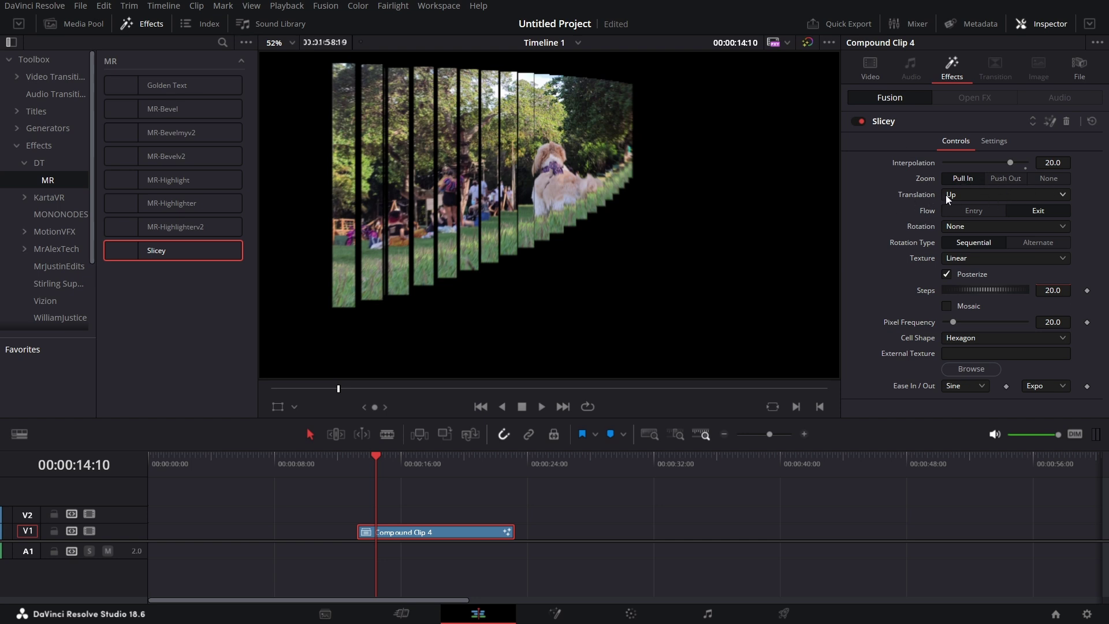
left_click(972, 193)
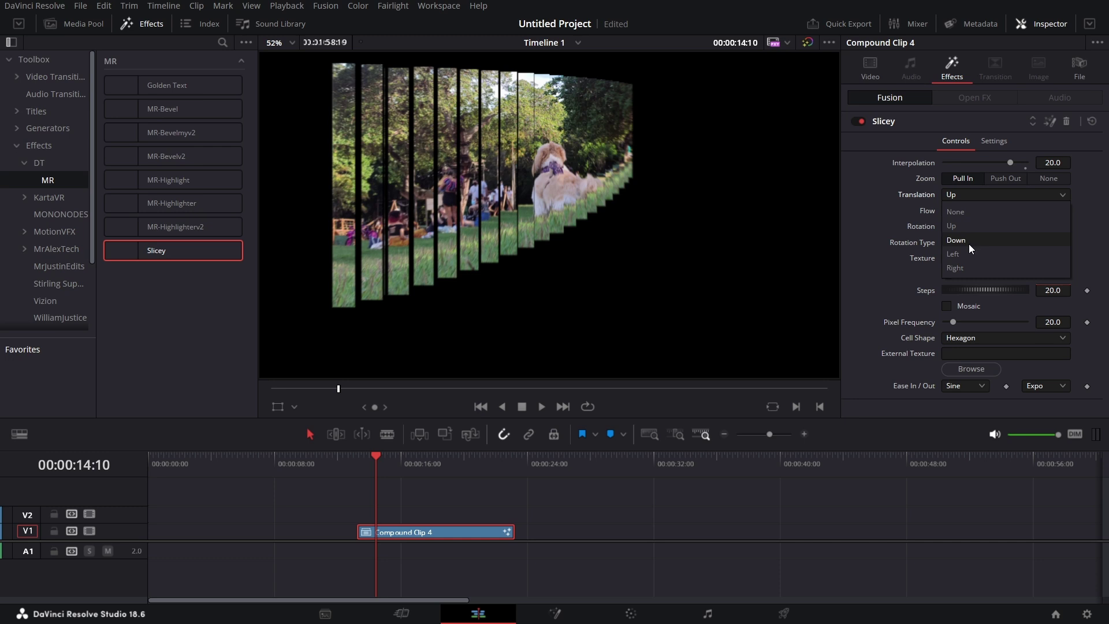
left_click(864, 205)
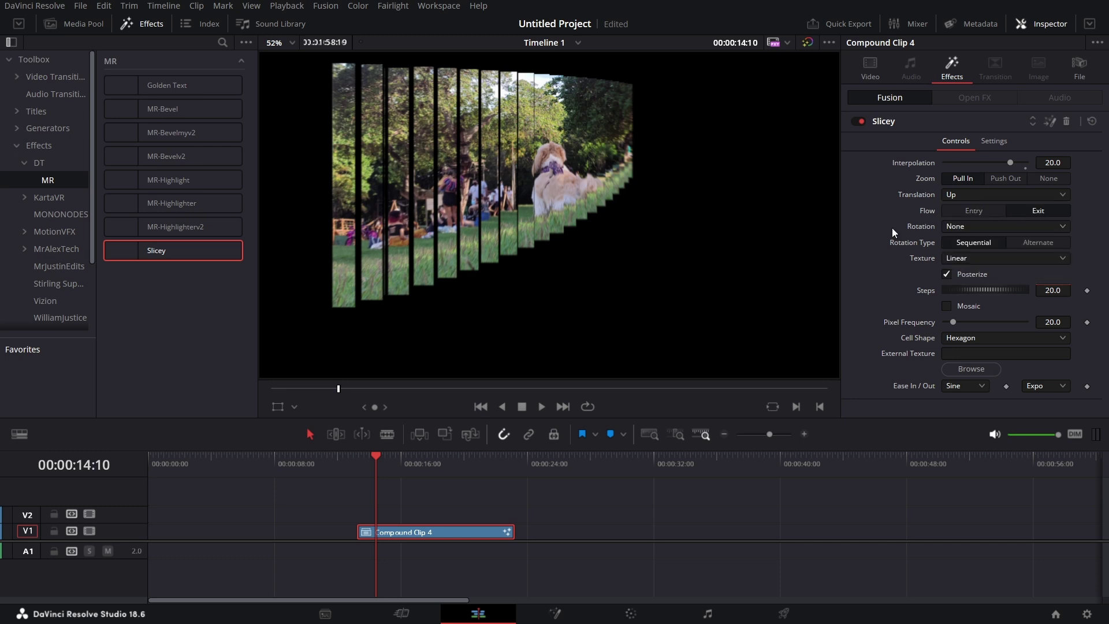
left_click(982, 211)
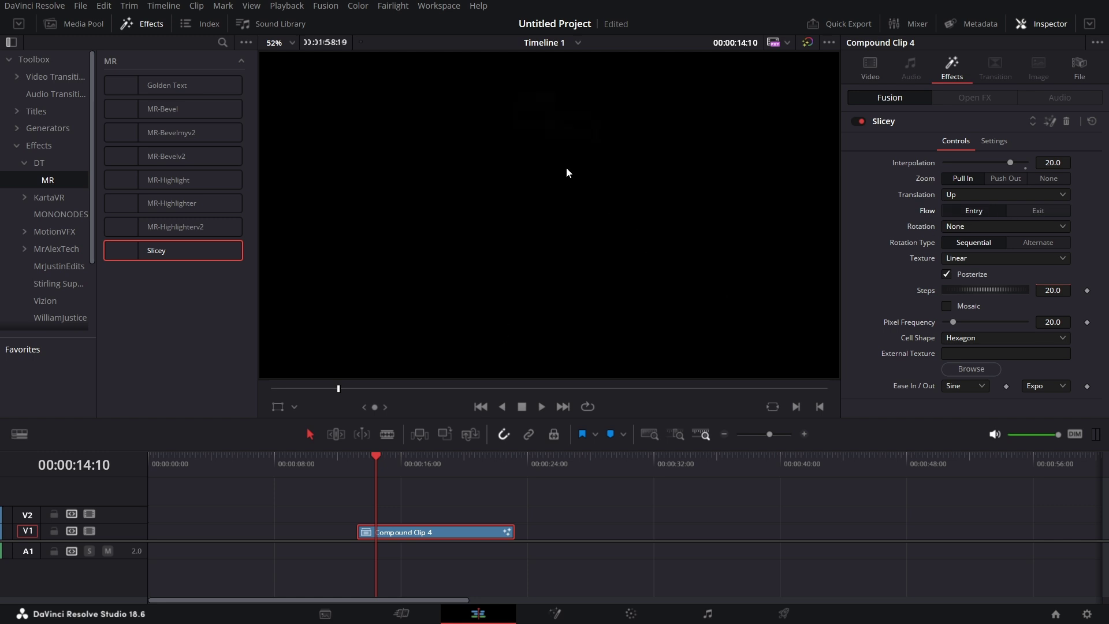
left_click(428, 460)
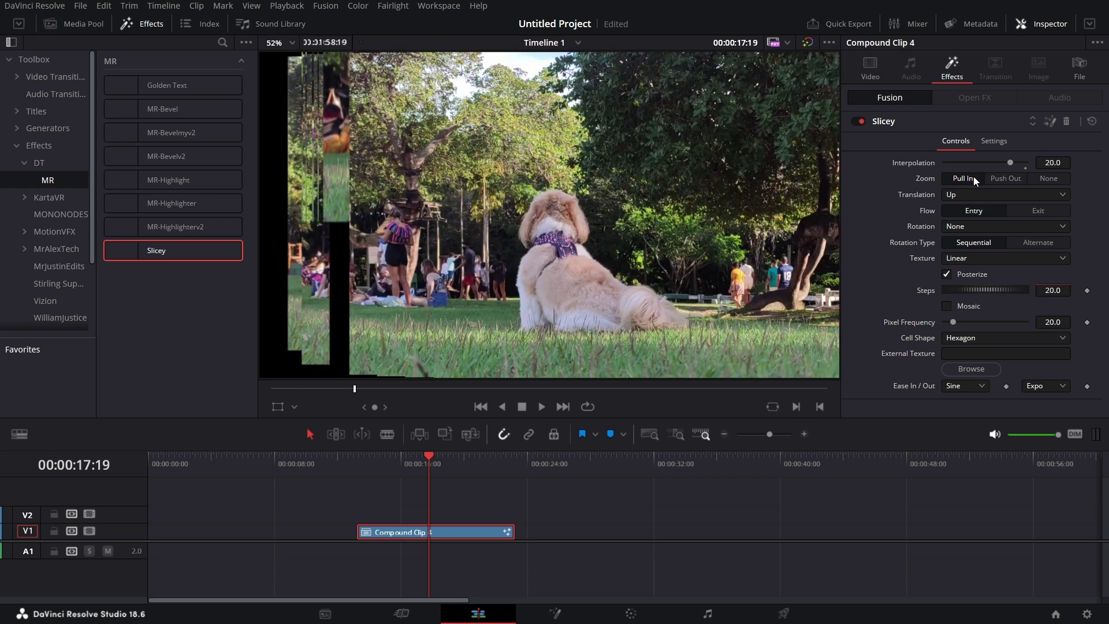
left_click(1011, 178)
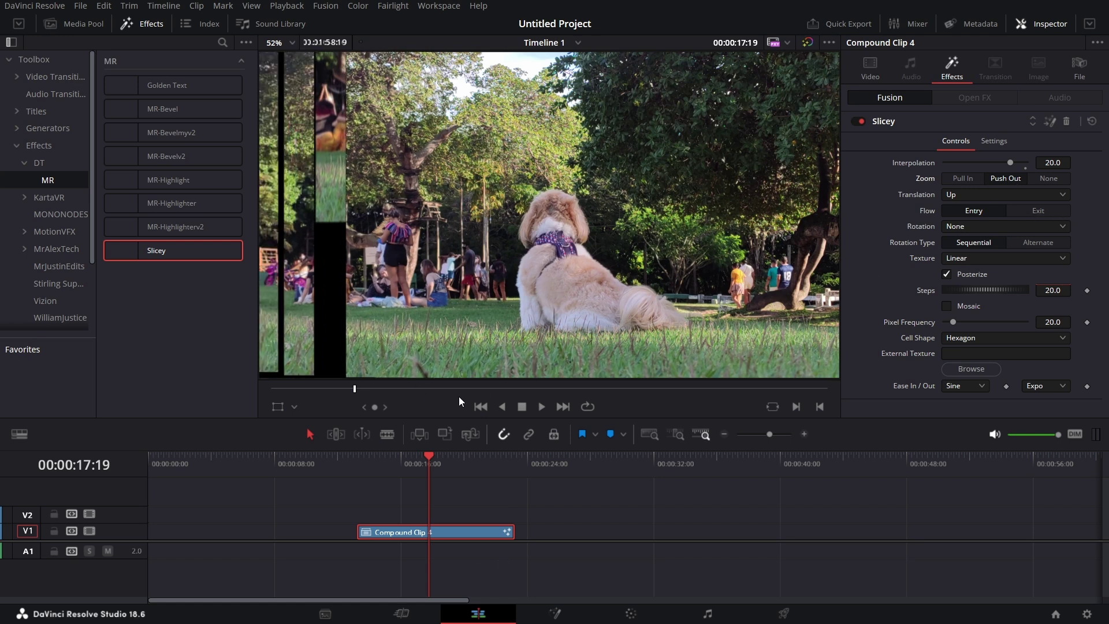
left_click(403, 466)
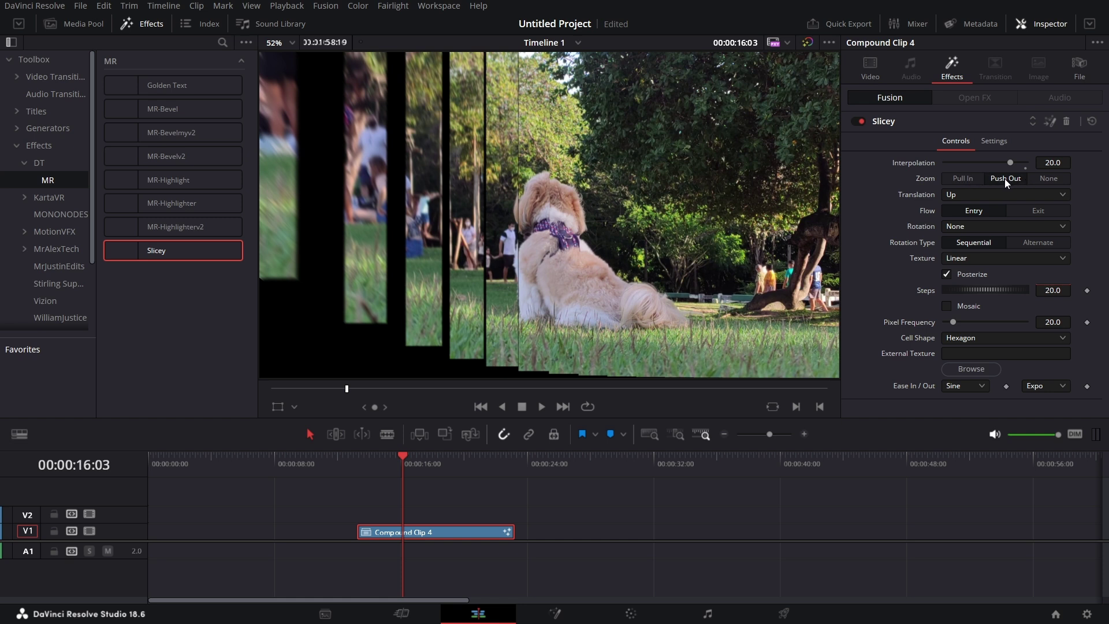
left_click(1038, 213)
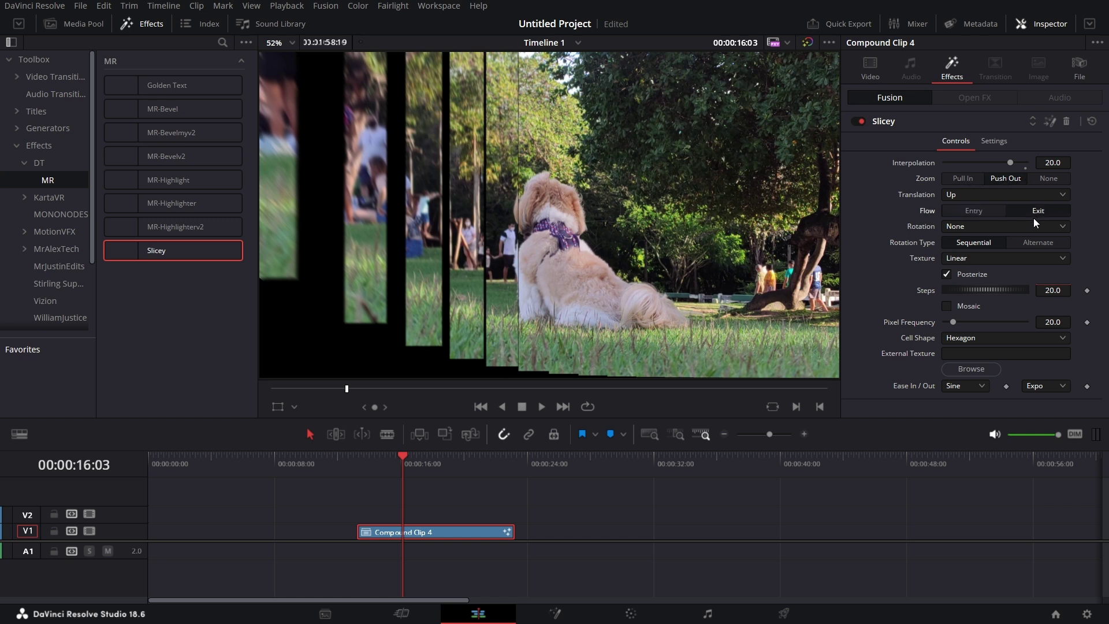
Step: At 00:00:14:00, set Slicey rotation to Anti-Clockwise with the Alternate rotation type
left_click(370, 462)
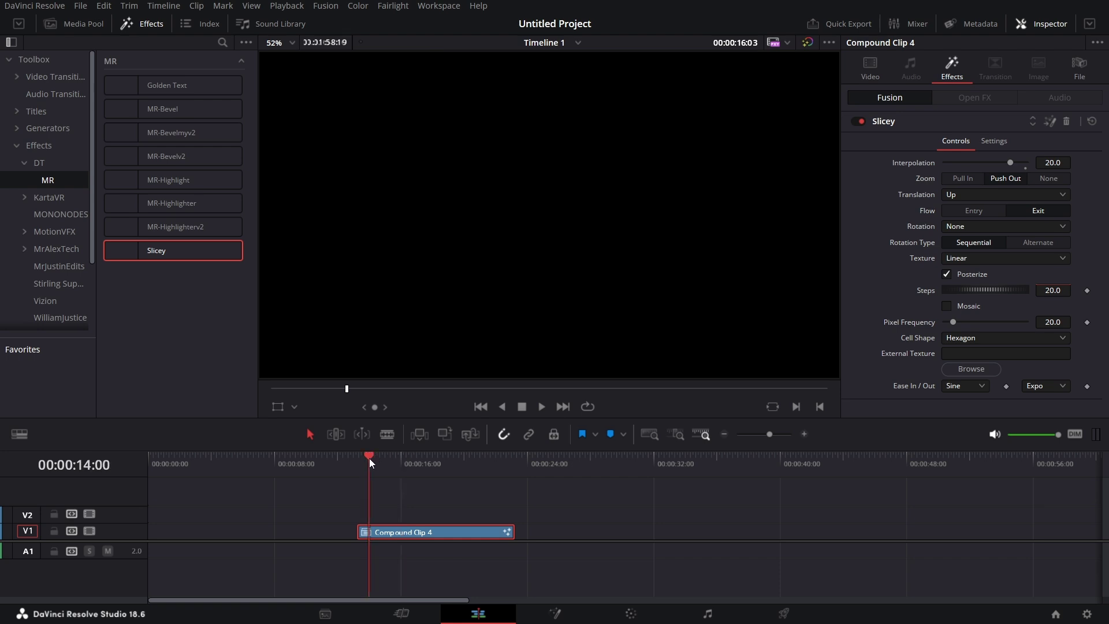
left_click(984, 228)
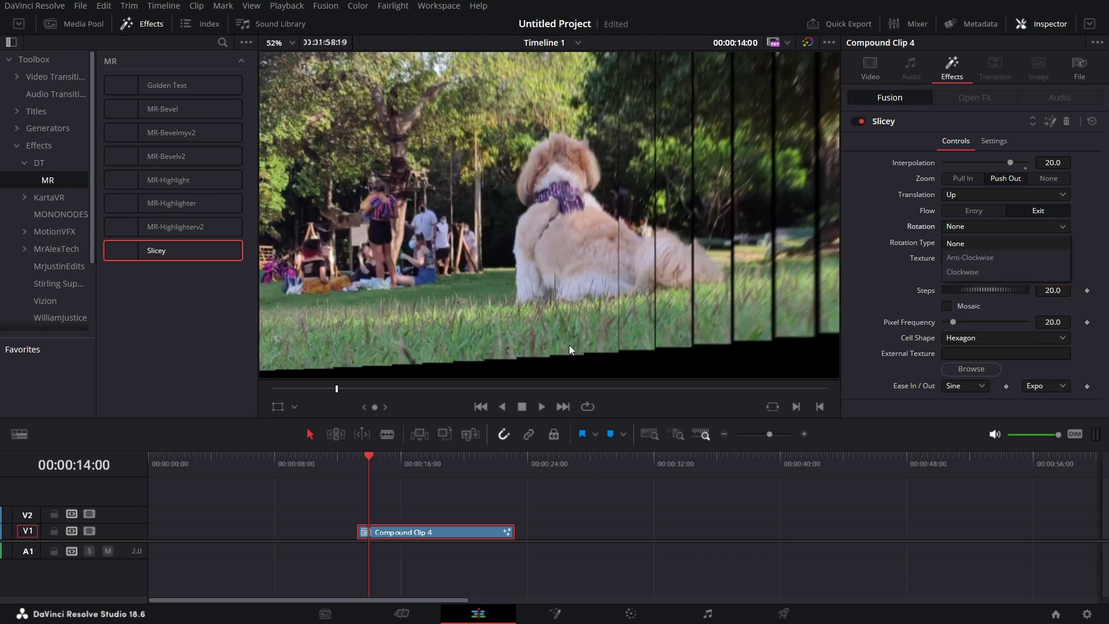
left_click(975, 257)
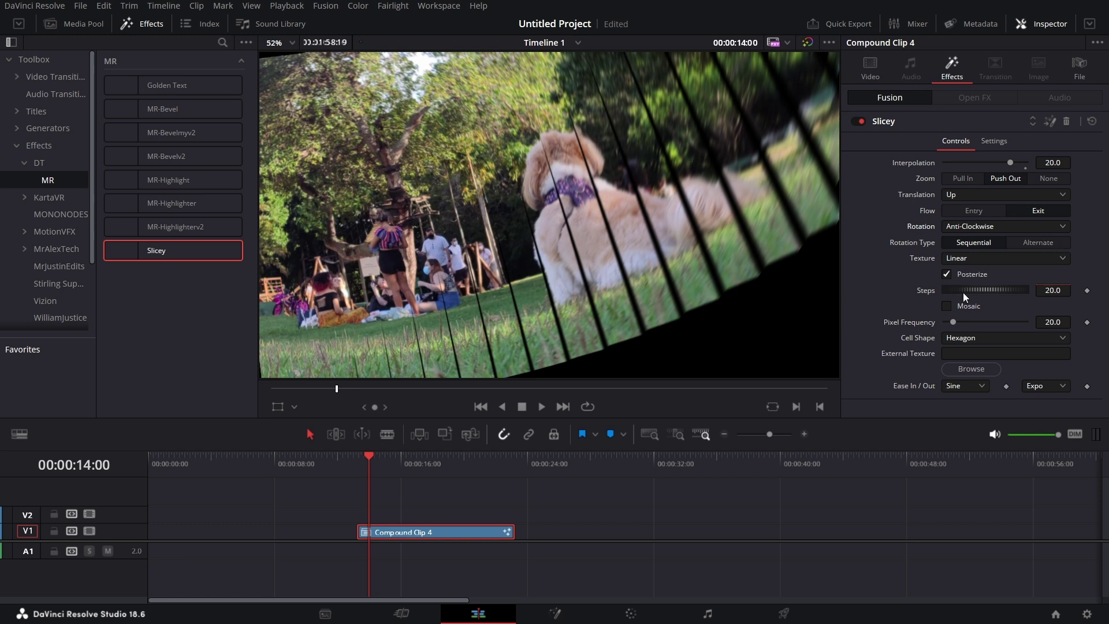
left_click(1036, 242)
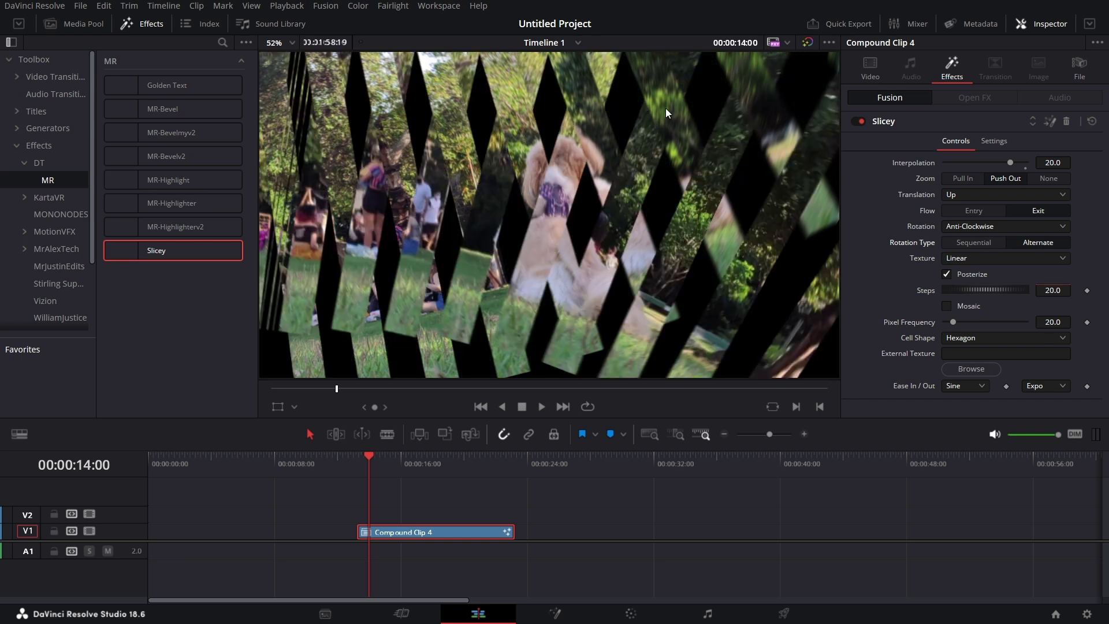
Step: Try Radial, Noise and External textures for Slicey, ending on Noise
left_click(970, 258)
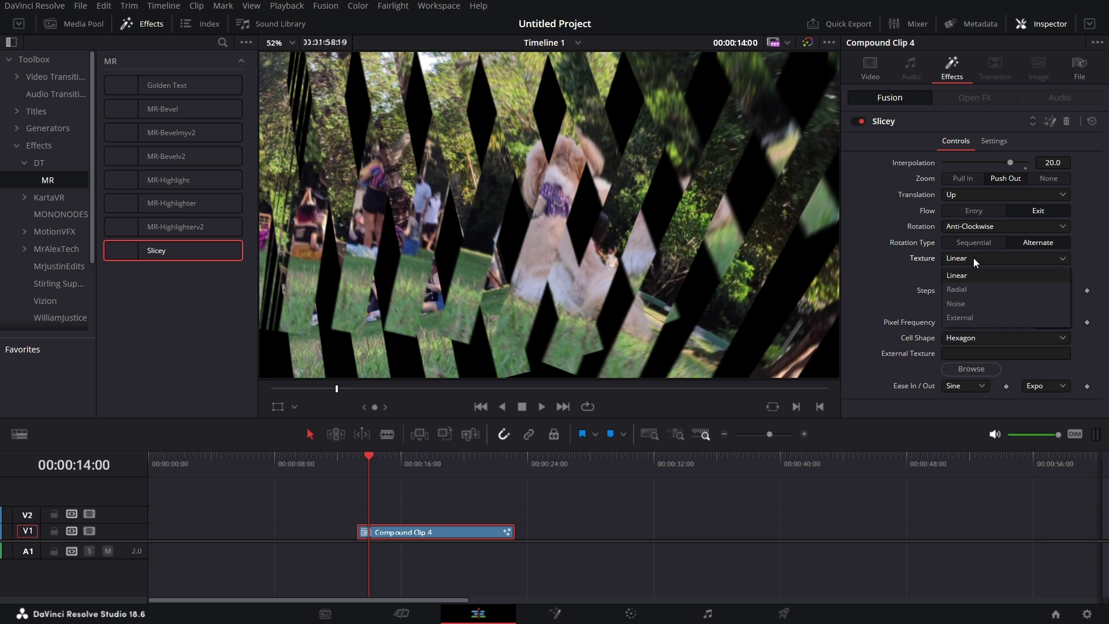
left_click(964, 290)
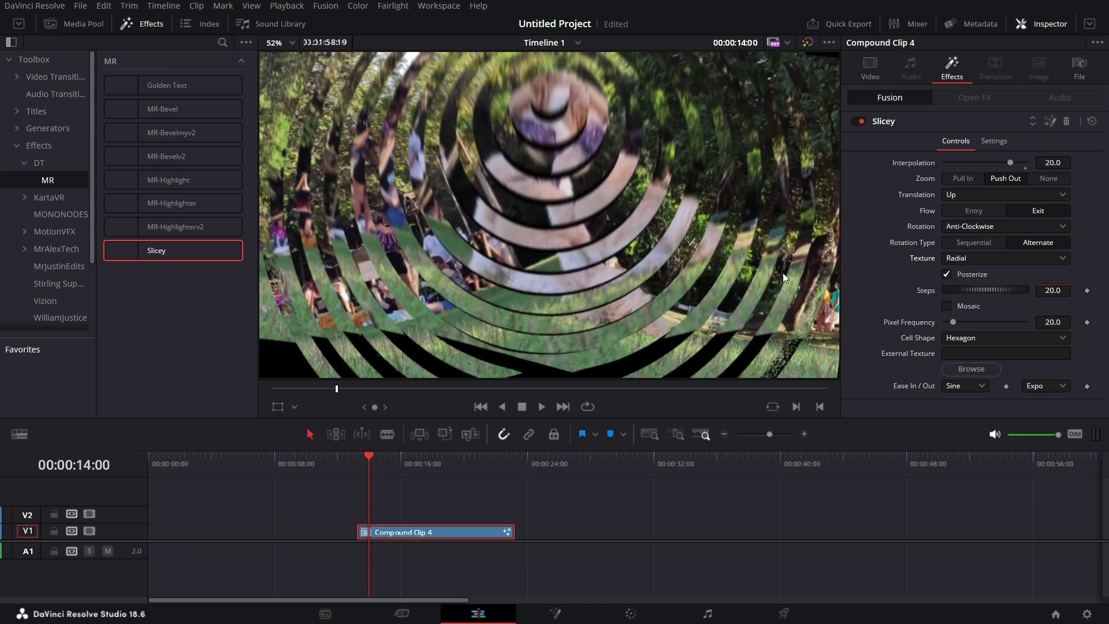
left_click(972, 258)
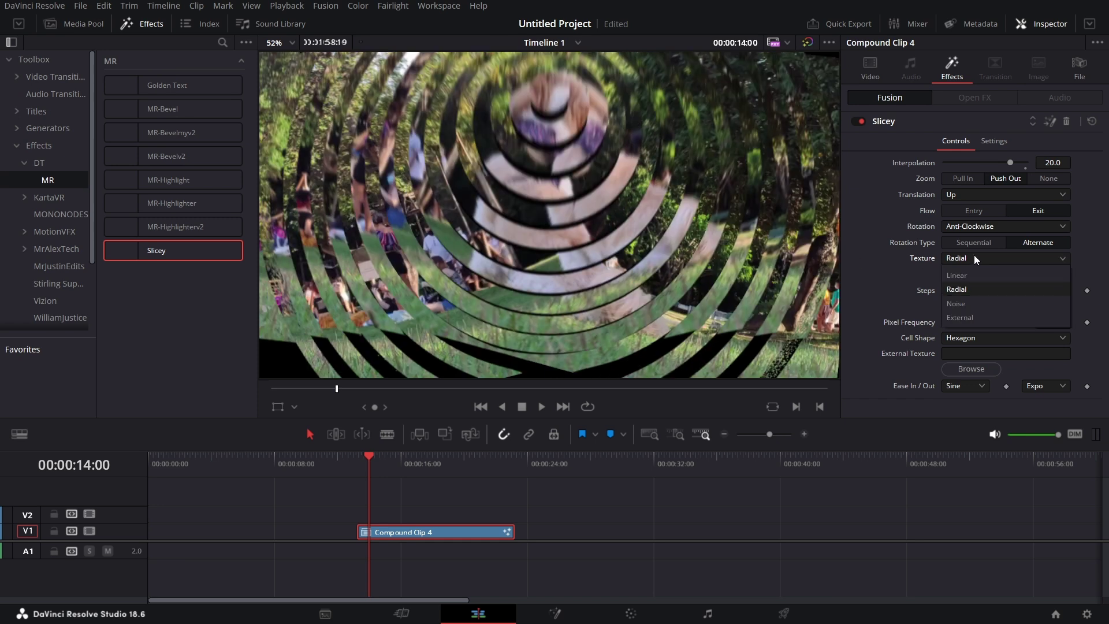
left_click(984, 306)
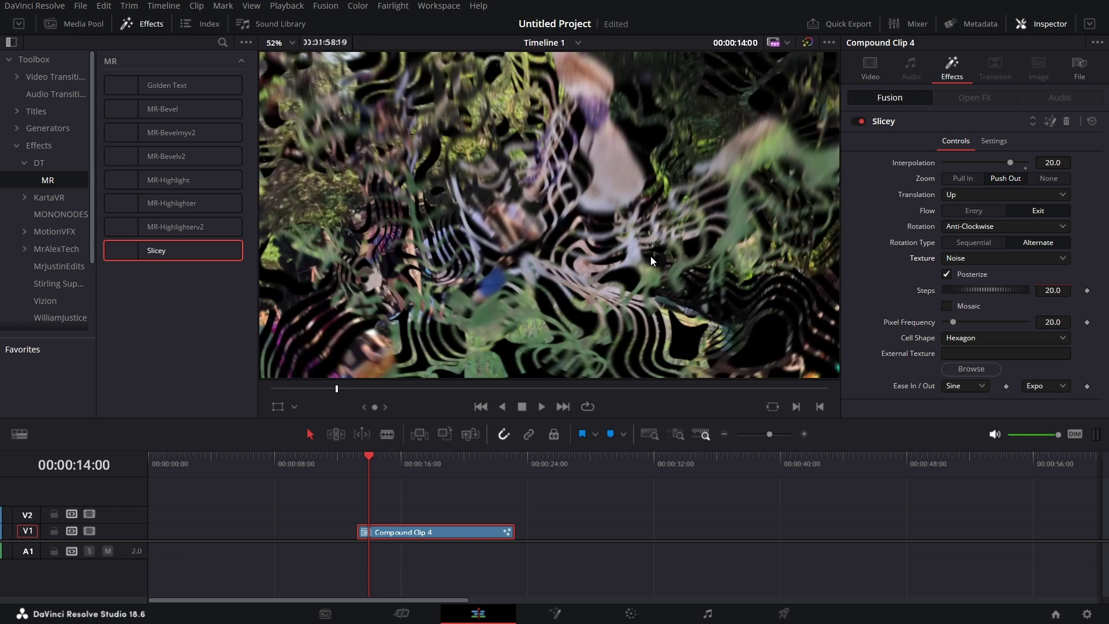
left_click(988, 261)
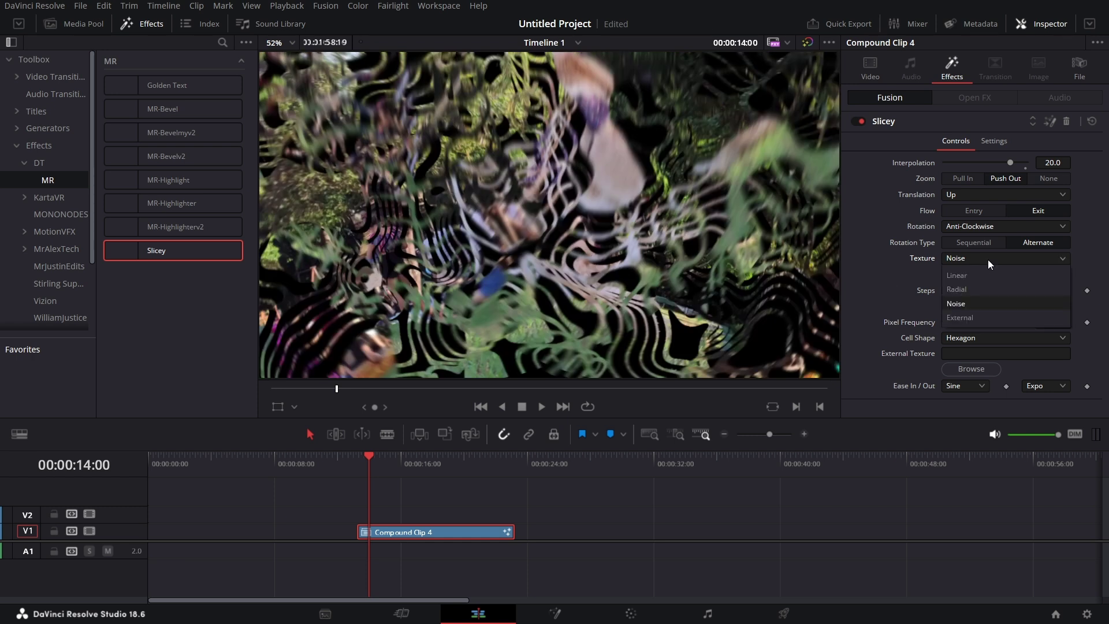
left_click(979, 318)
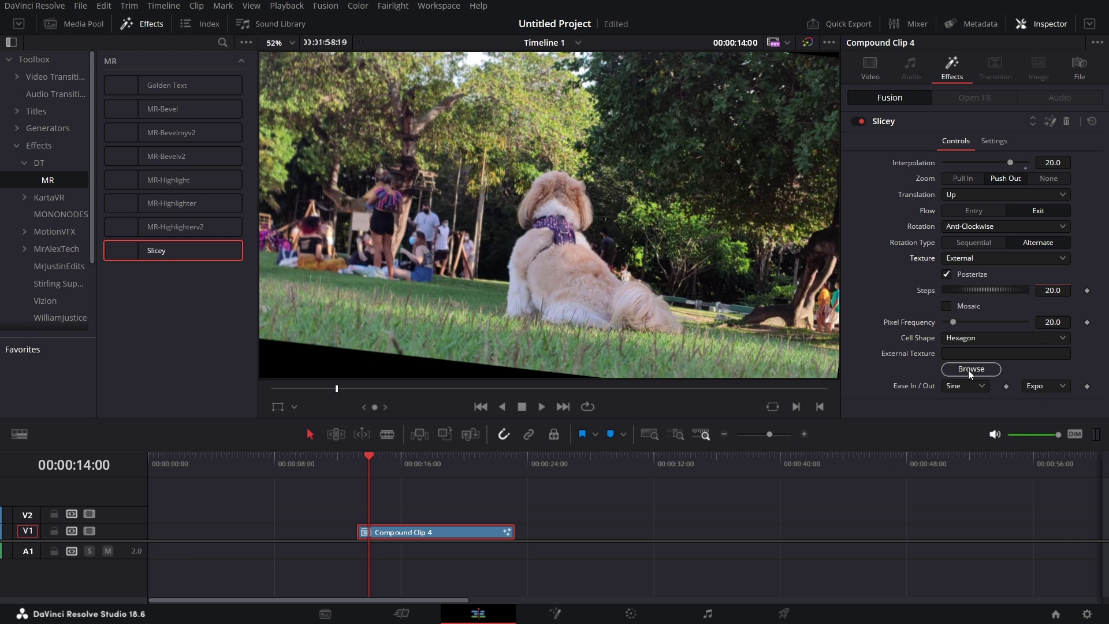
left_click(968, 261)
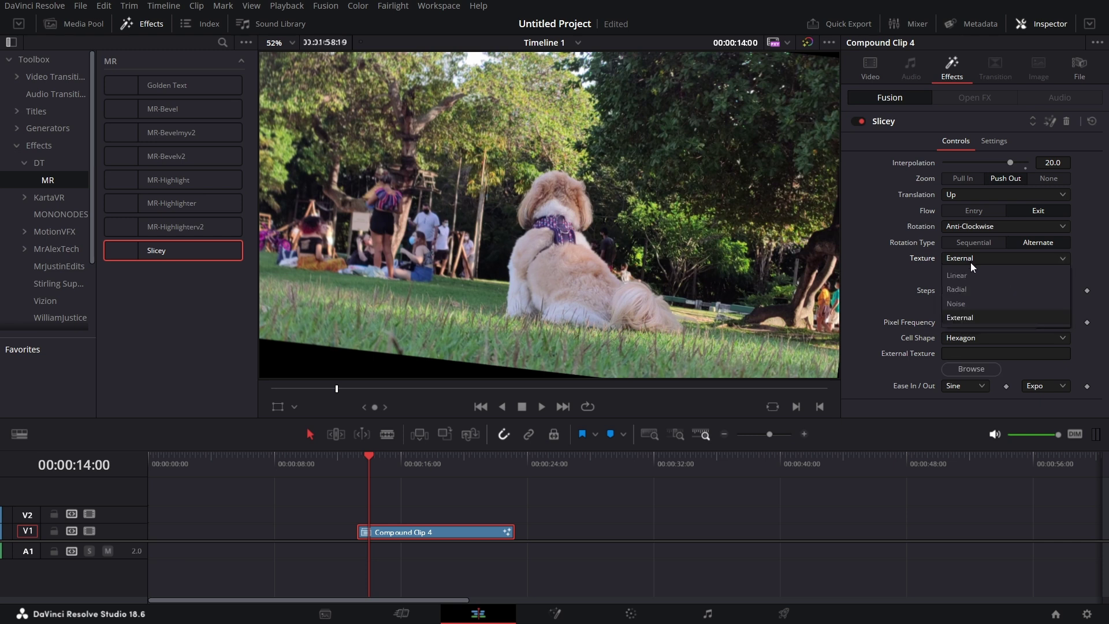
left_click(963, 305)
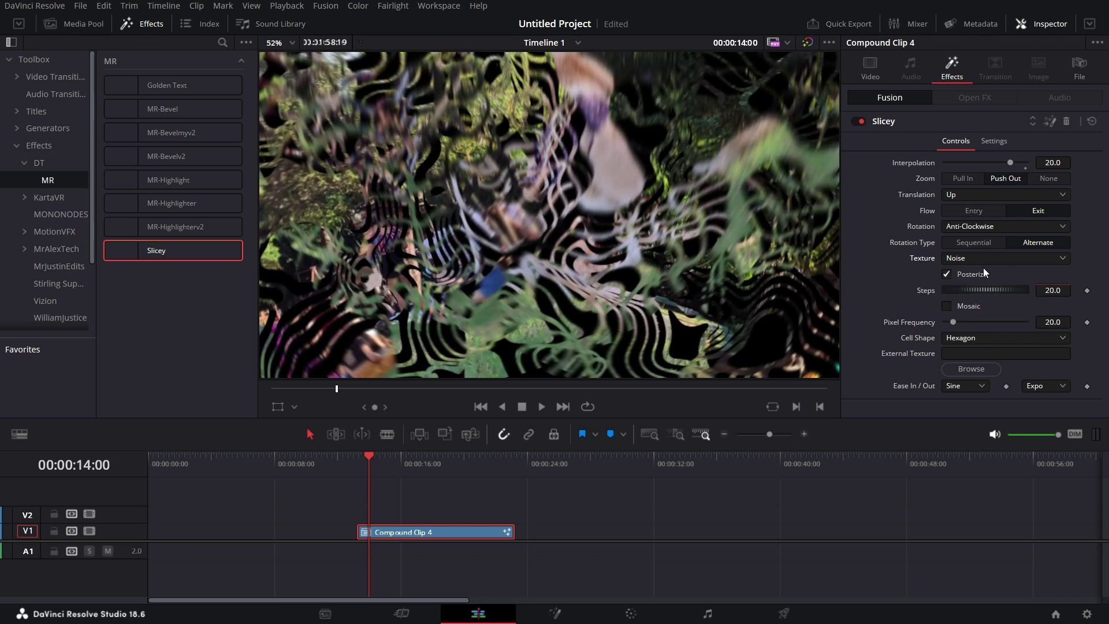
Step: Toggle Posterize off and on, try Square then Triangle cell shapes, then turn Mosaic off
left_click(946, 273)
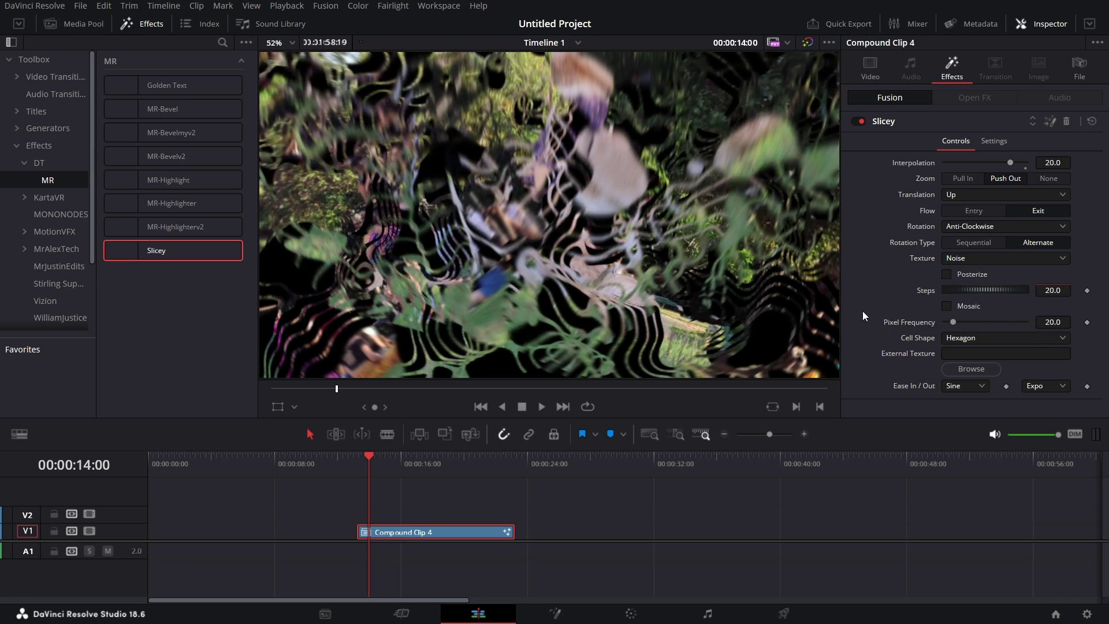
left_click(946, 275)
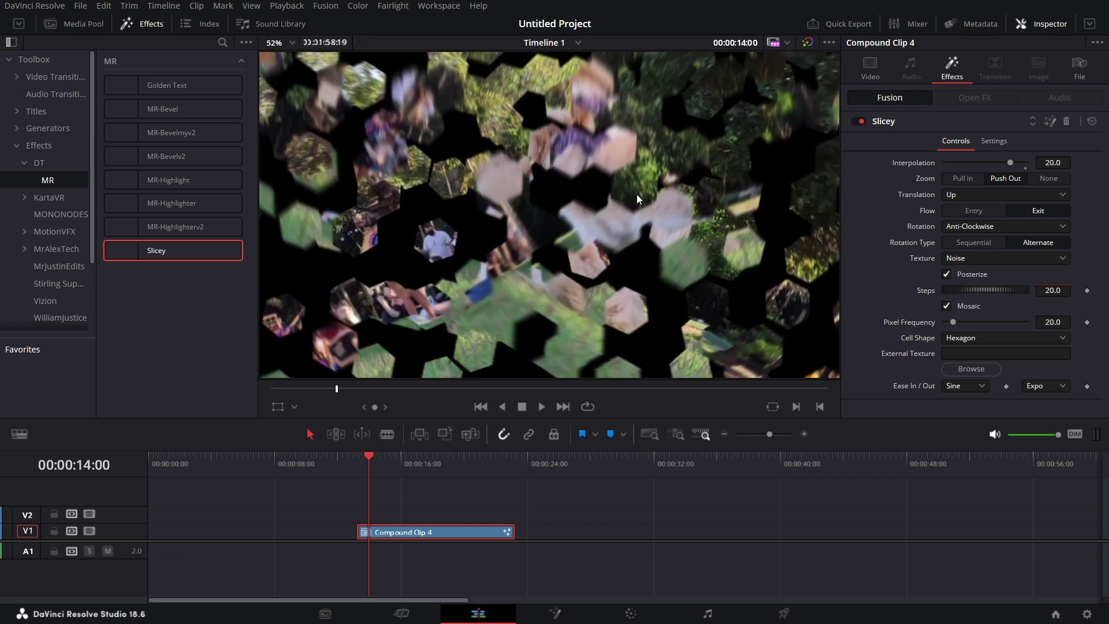
left_click(980, 338)
left_click(978, 354)
left_click(984, 337)
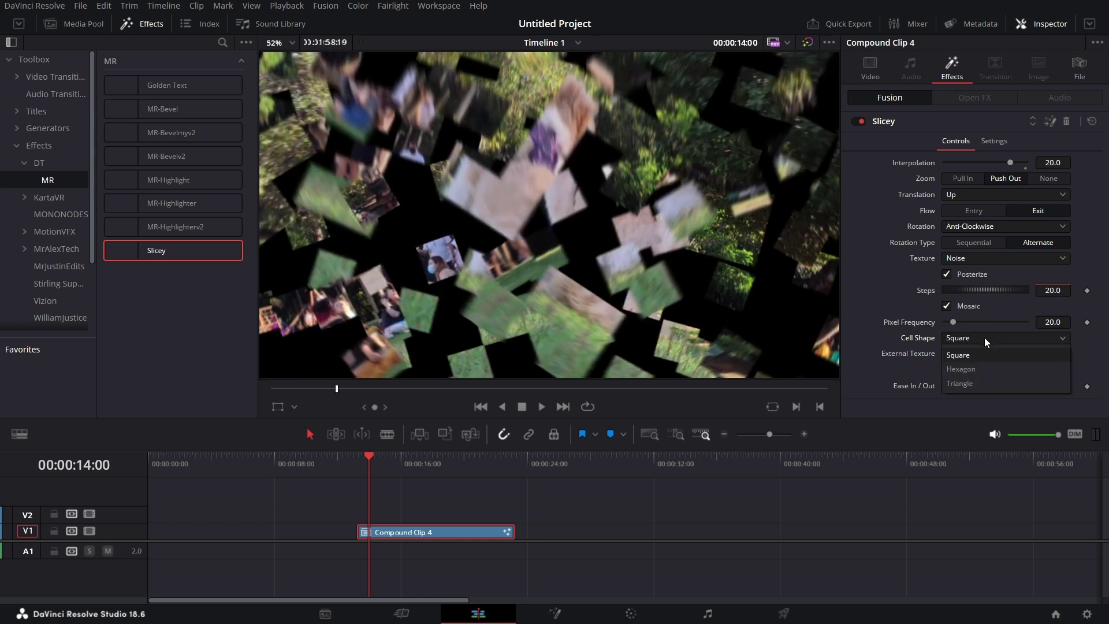
left_click(972, 383)
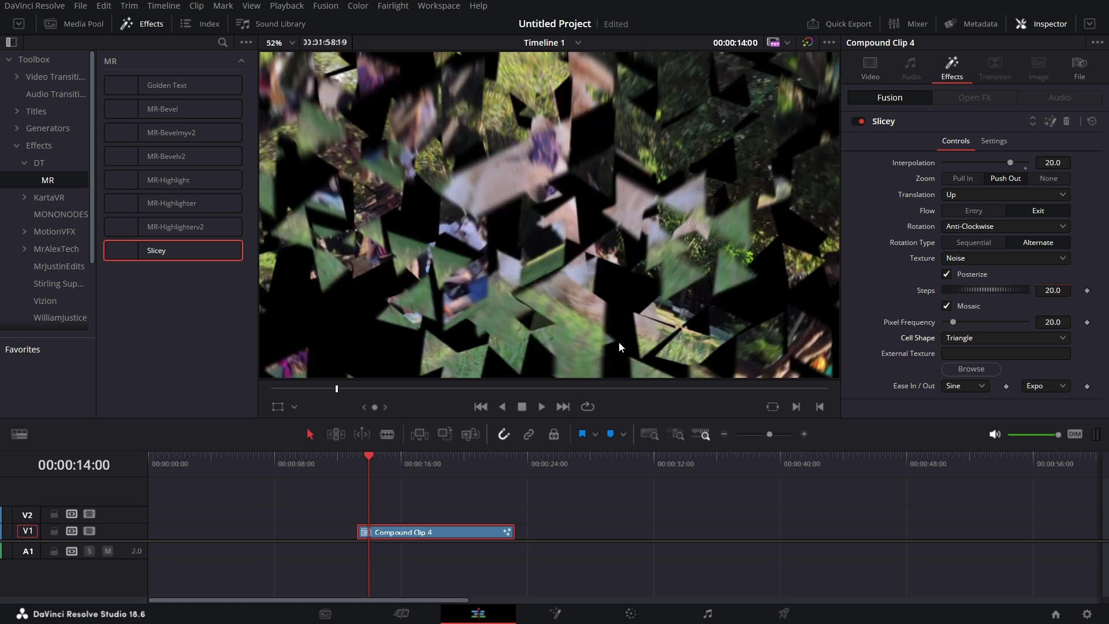
left_click(948, 306)
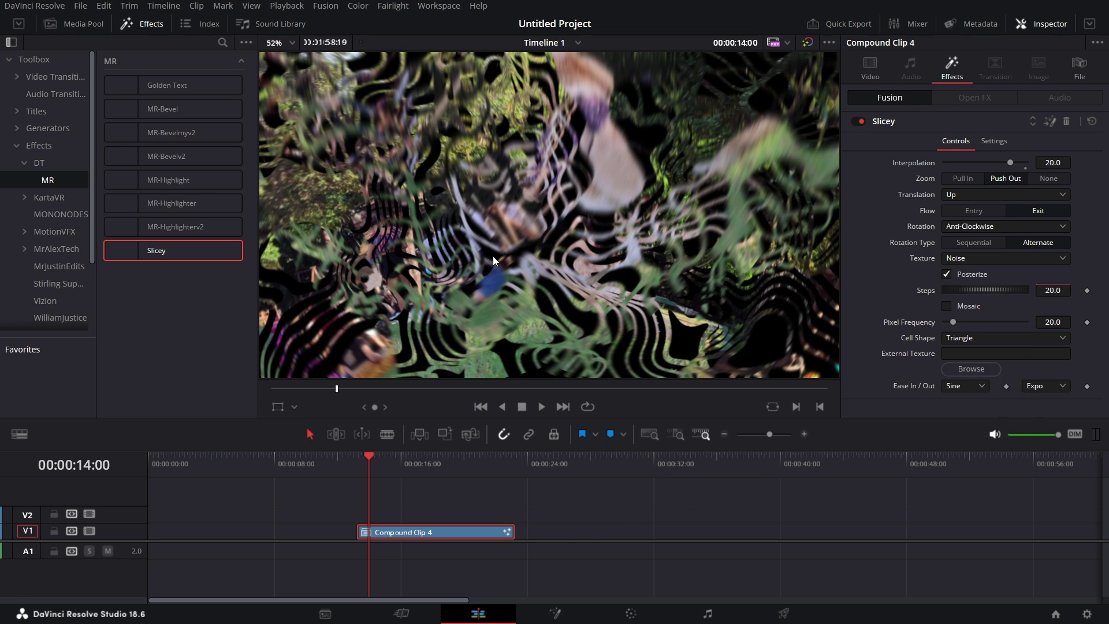
Step: Render Compound Clip 4 in place to Compound Clip 4 Render 1.mov in the chosen folder
right_click(432, 532)
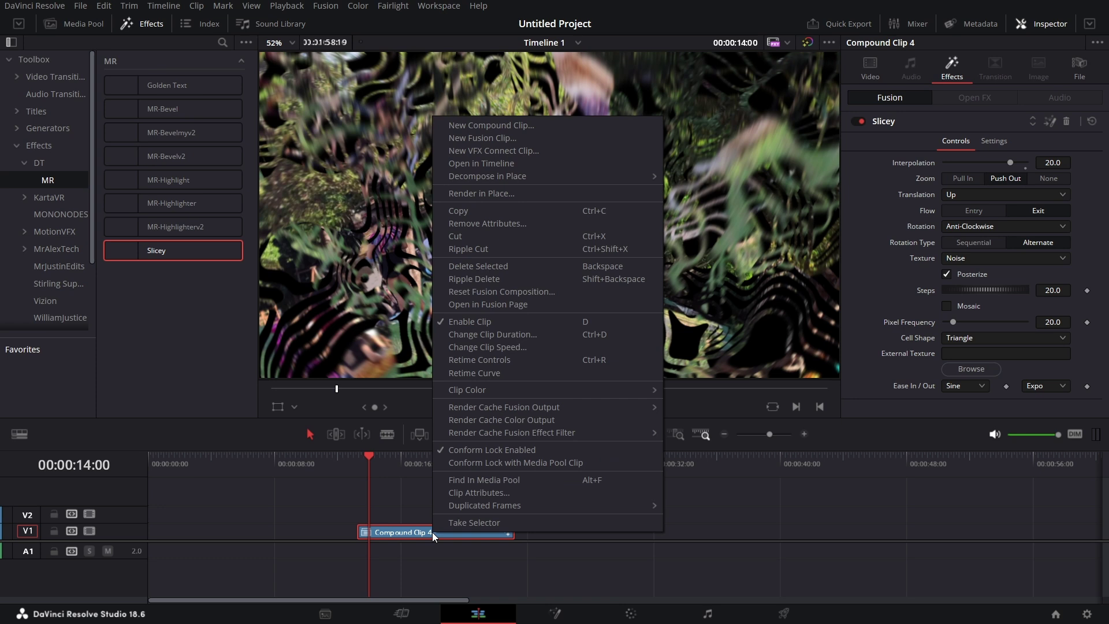
left_click(522, 193)
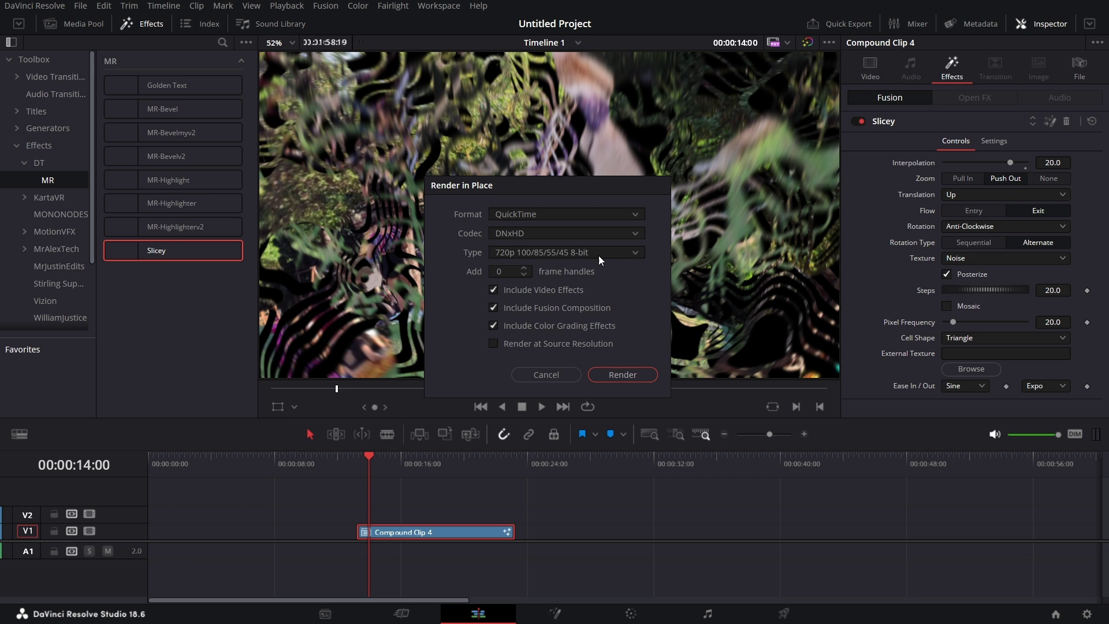
left_click(609, 376)
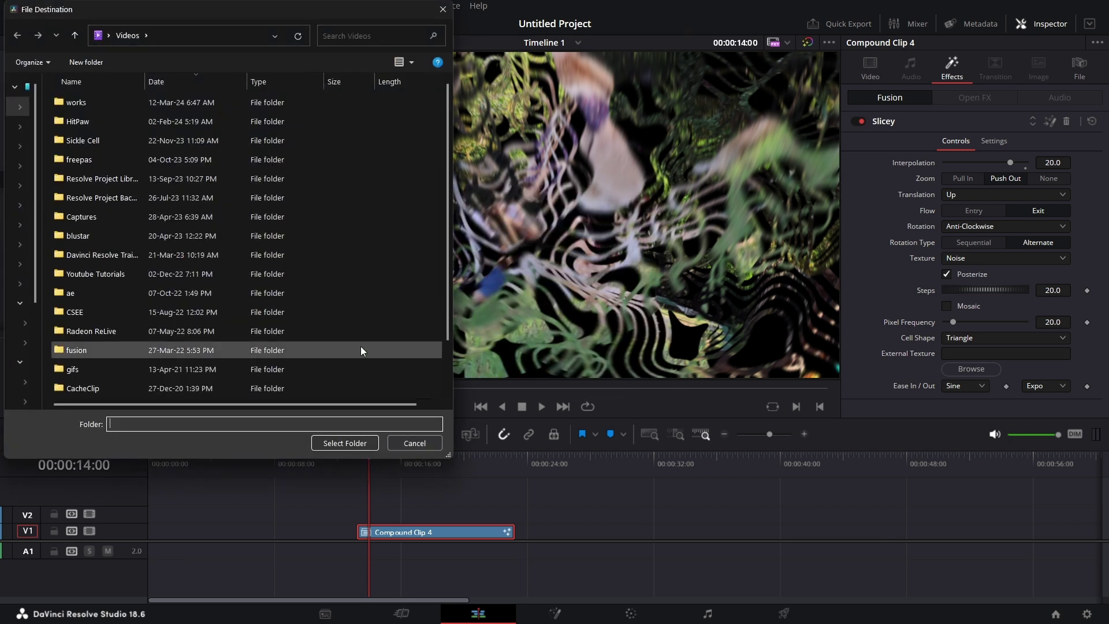
left_click(352, 442)
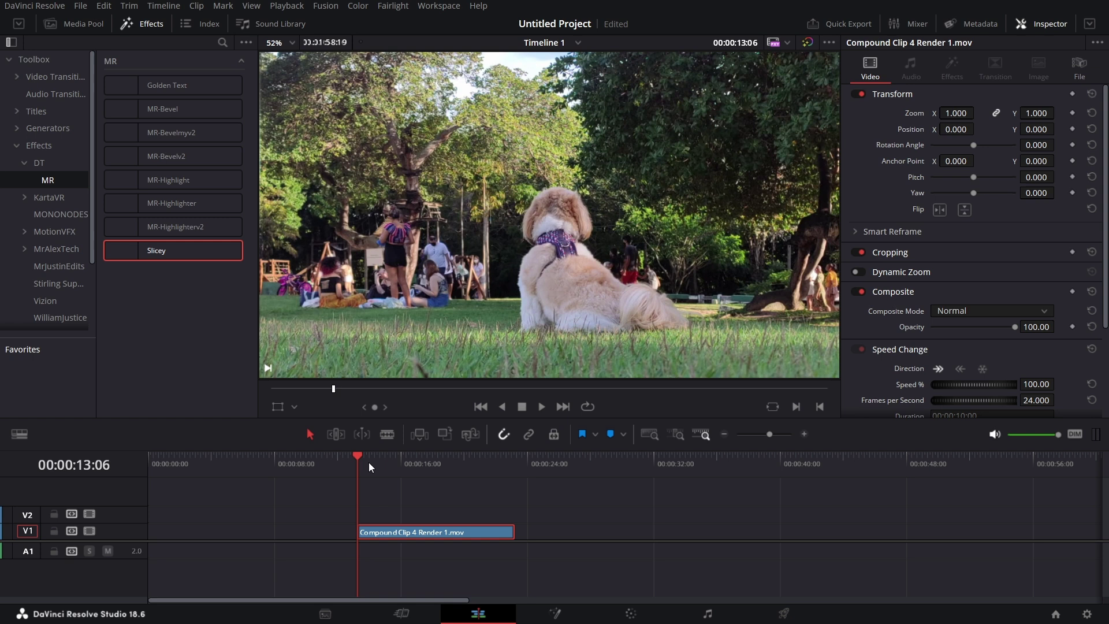
Step: Play the rendered Slicey clip, replay from about 00:00:13:09, then stop
left_click(542, 406)
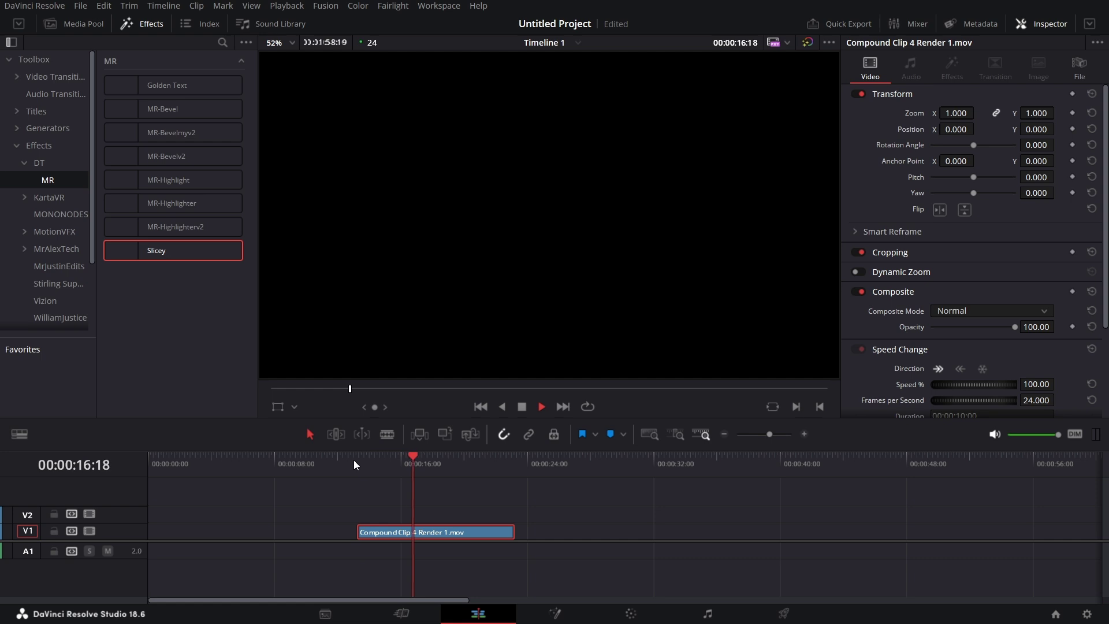
left_click(354, 460)
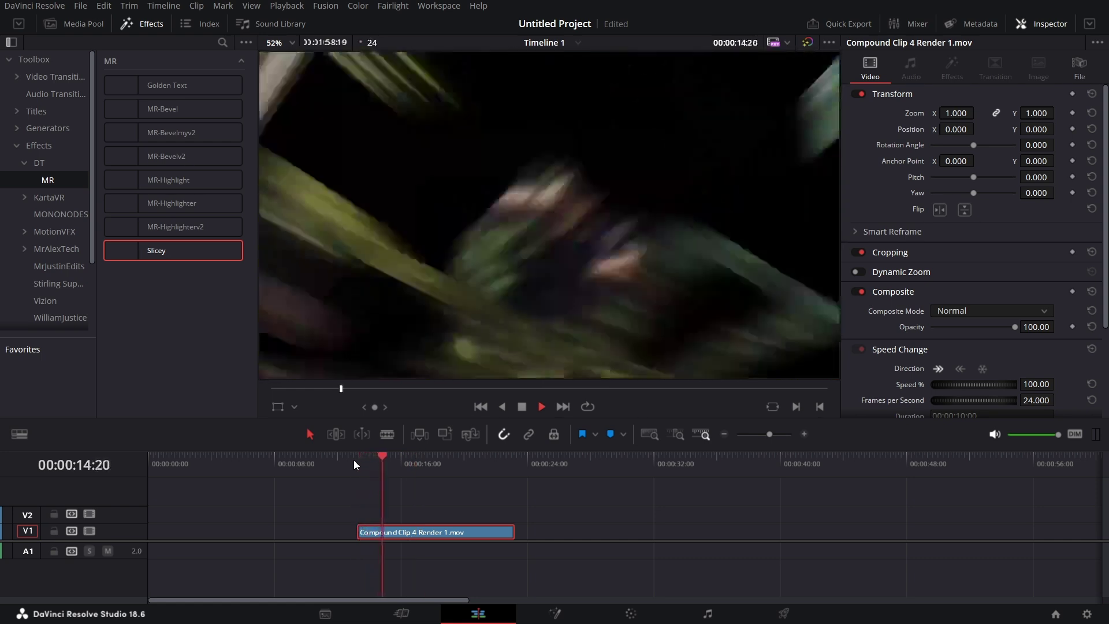
key("space")
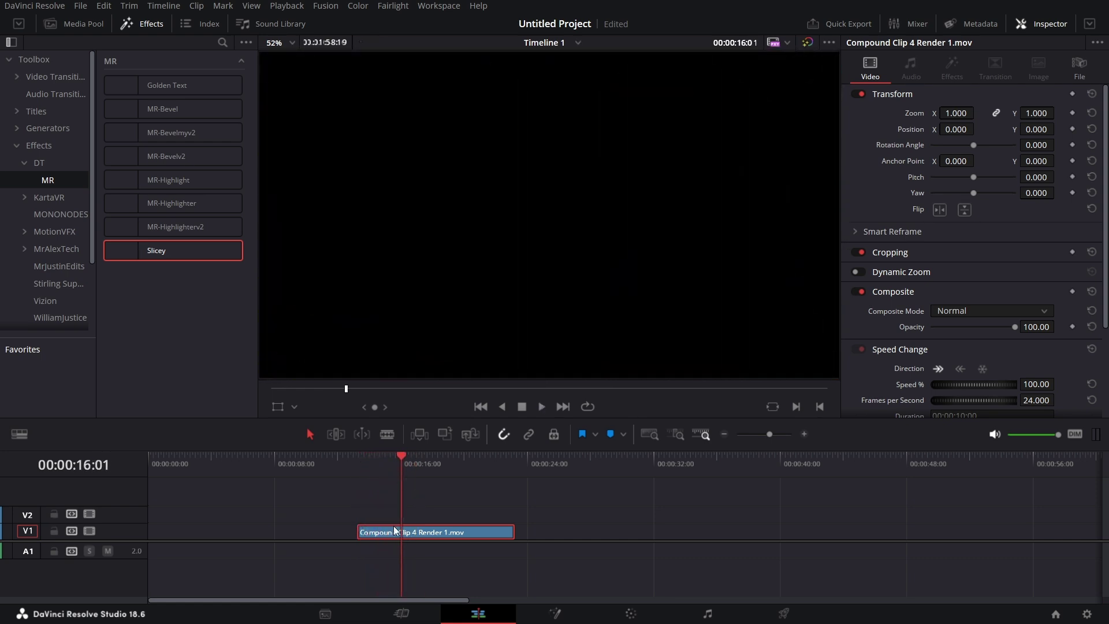
Step: Zoom the timeline out and play the later clips from 00:01:29:19
left_click(725, 434)
left_click(492, 472)
left_click(541, 408)
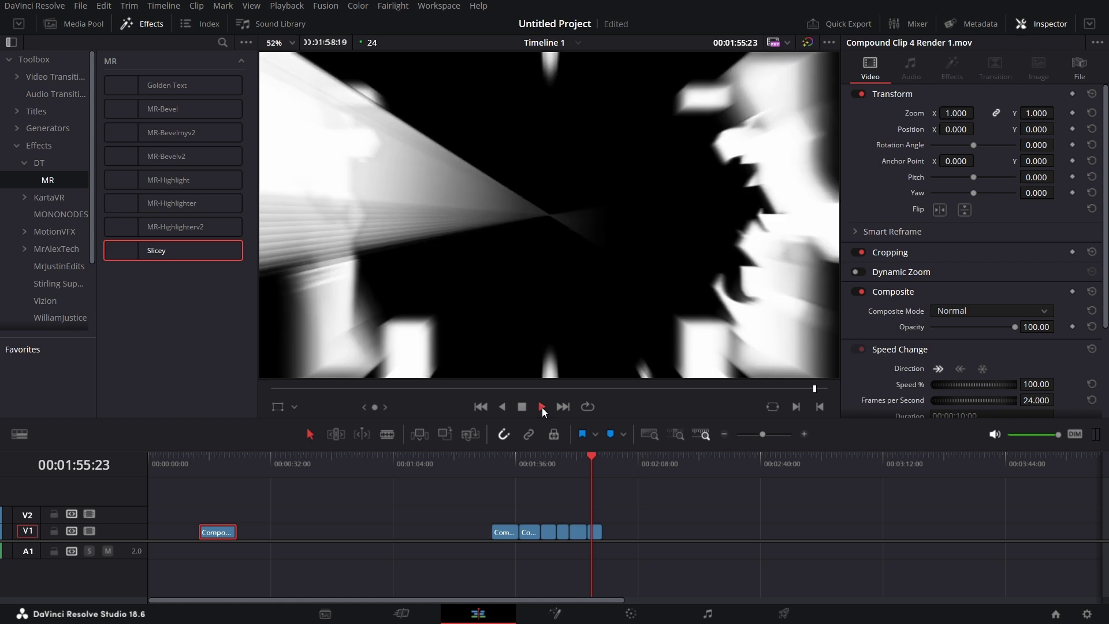
Step: Stop playback and paste a copy of the first compound clip at 00:00:30:04
left_click(542, 407)
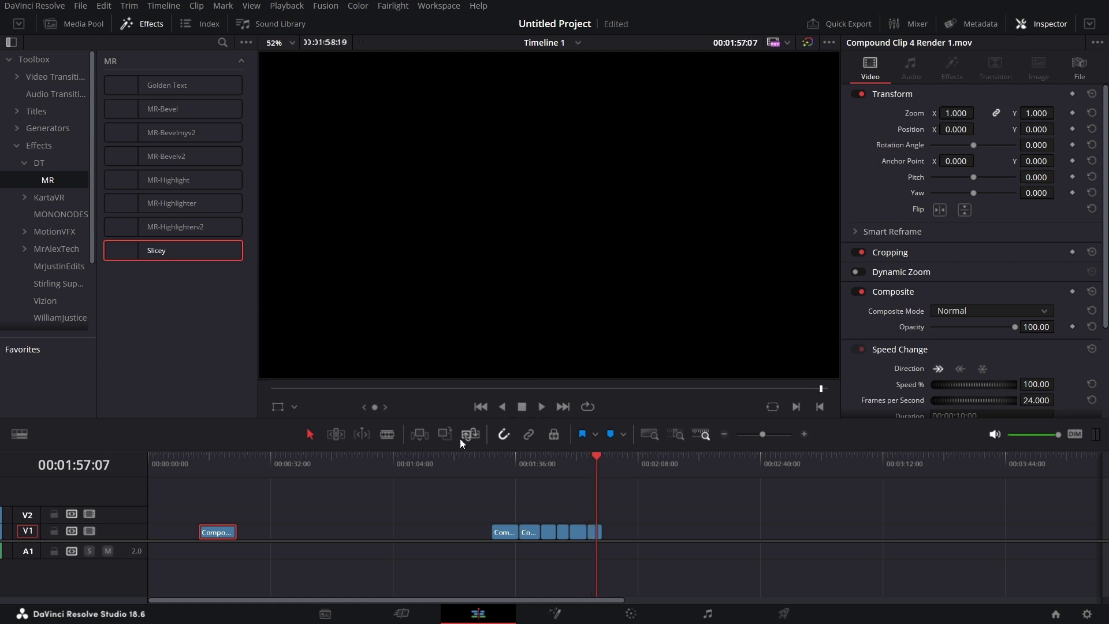
right_click(218, 535)
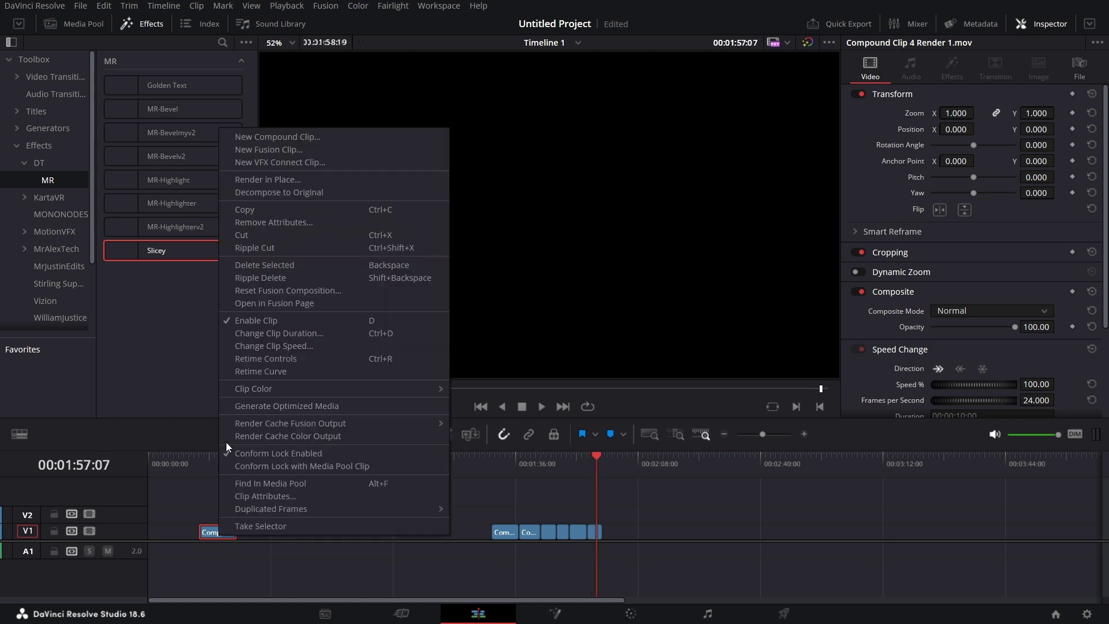
left_click(269, 209)
left_click(263, 471)
left_click(282, 495)
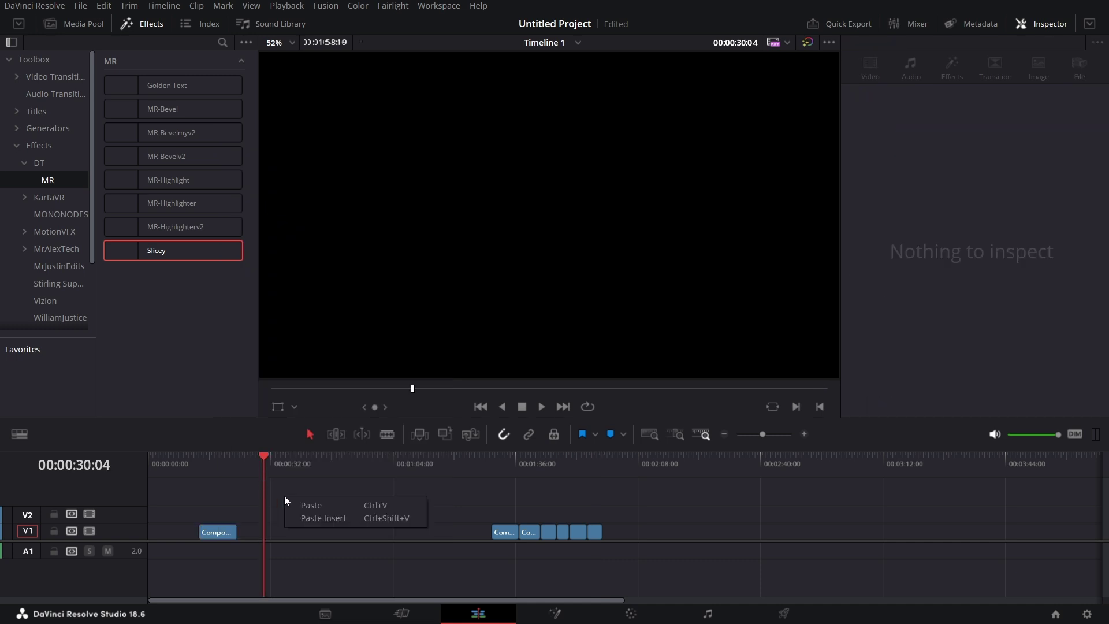
key("ctrl+v")
Step: Revert the pasted copy to Compound Clip 4 and bring up its Slicey effect controls
right_click(285, 533)
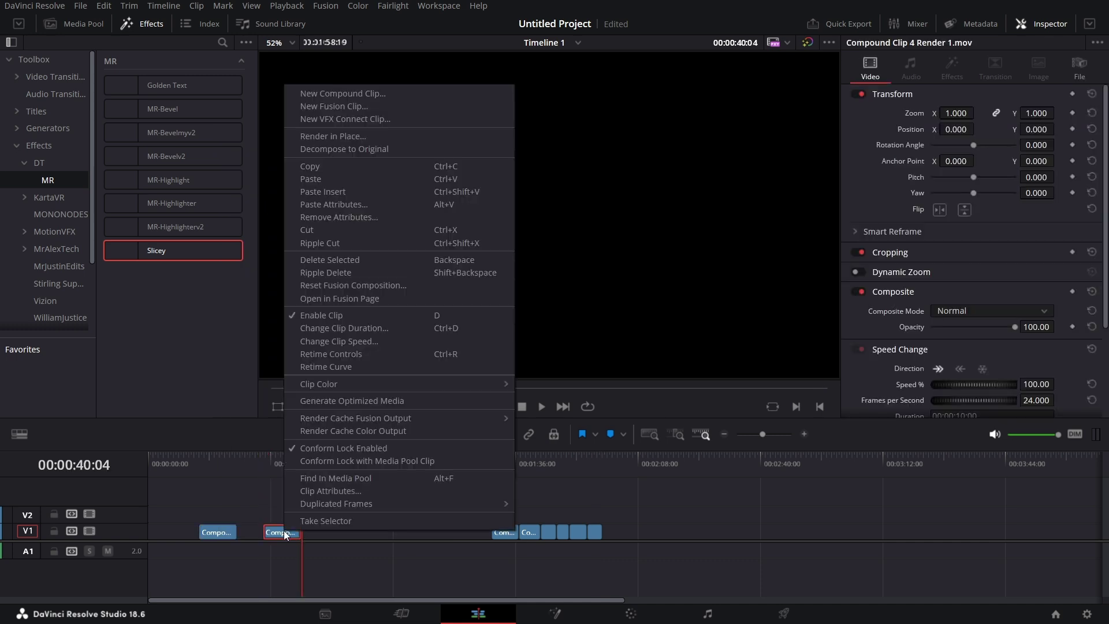
left_click(335, 149)
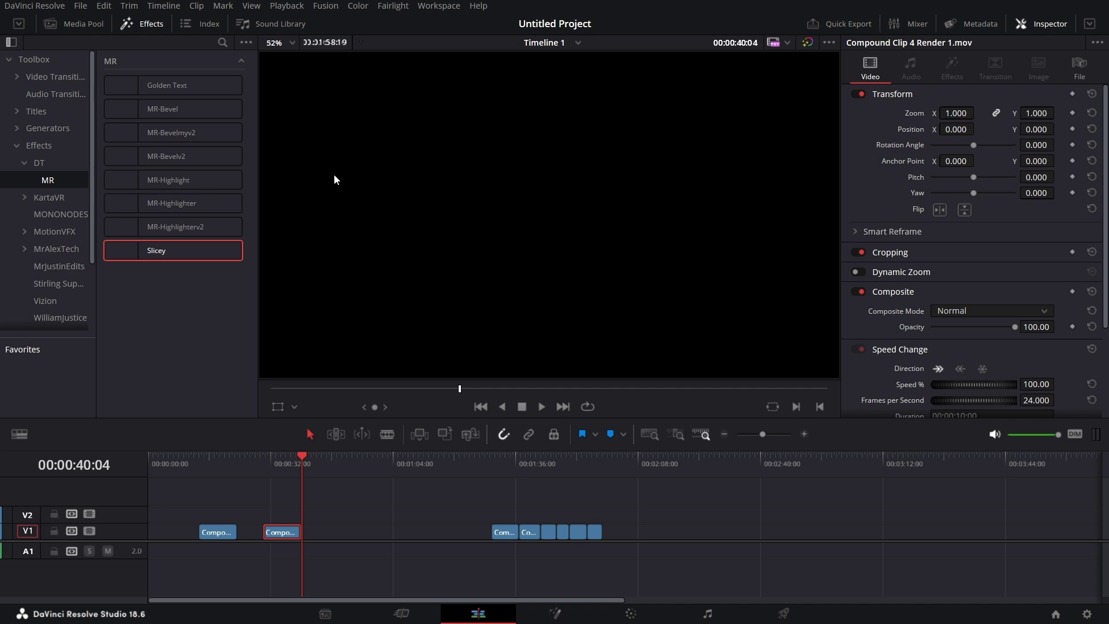
left_click(285, 463)
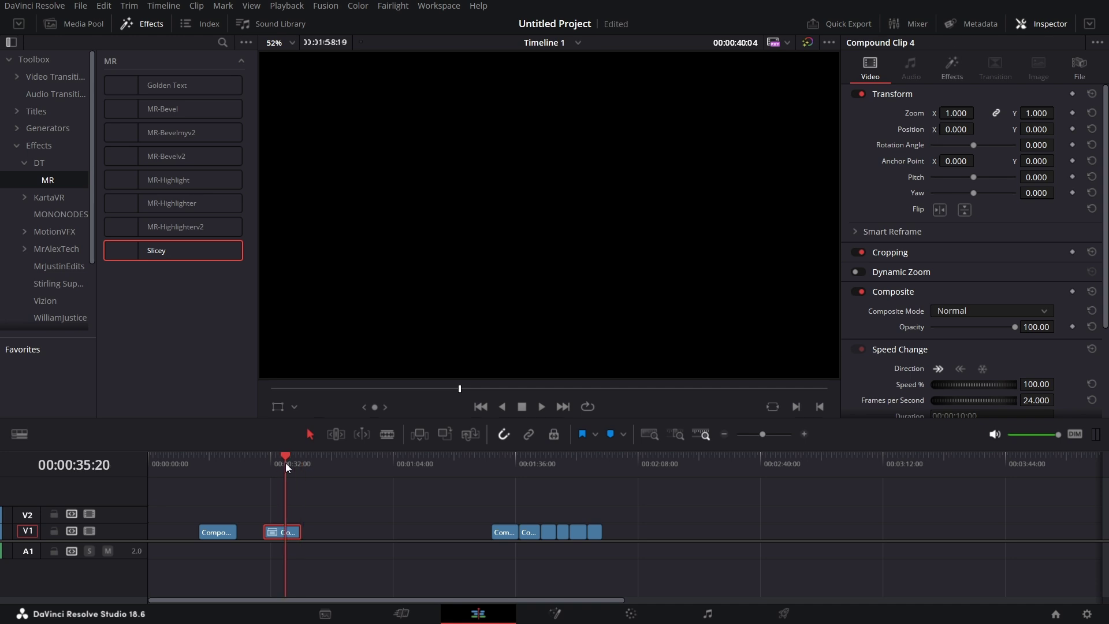
left_click(947, 61)
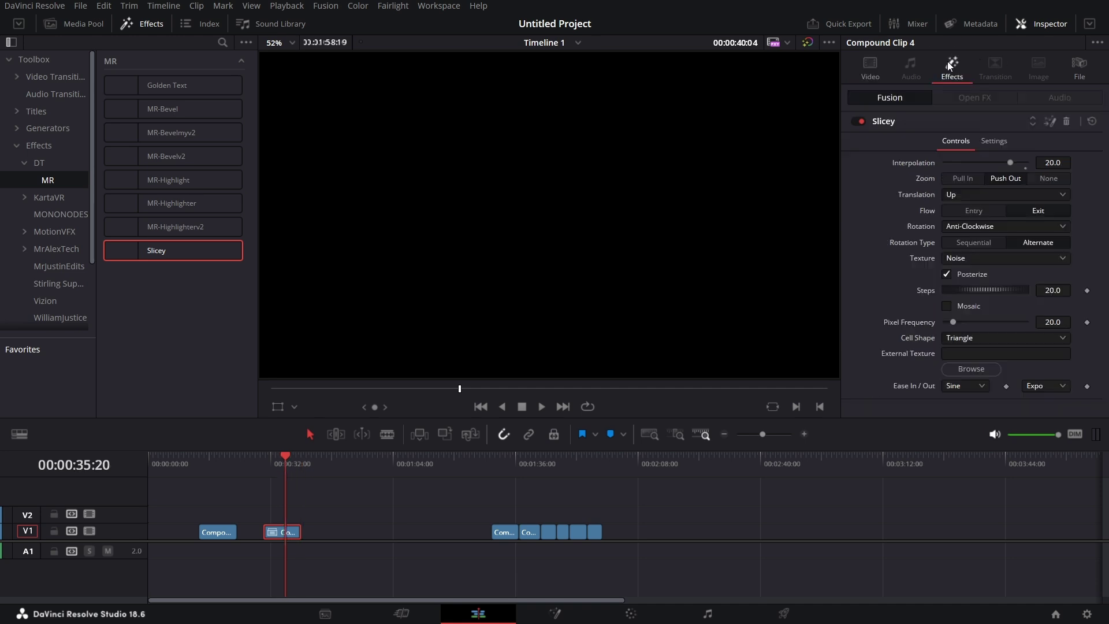
Step: Open the Slicey effect in Fusion and move MediaOut1 far to the right
left_click(1050, 120)
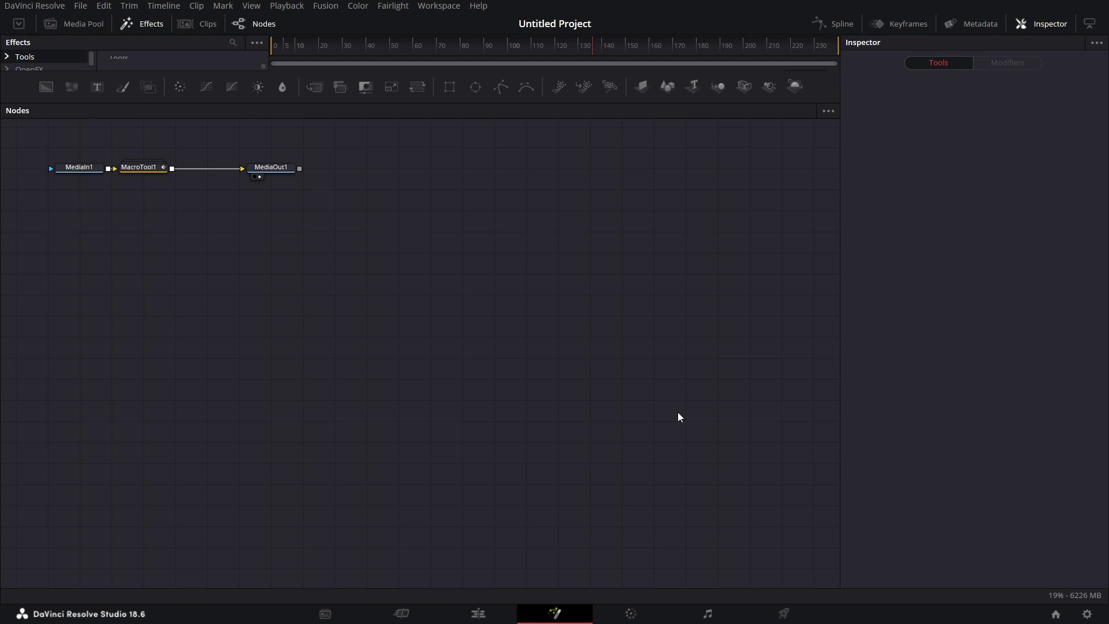
left_click_drag(274, 171, 593, 170)
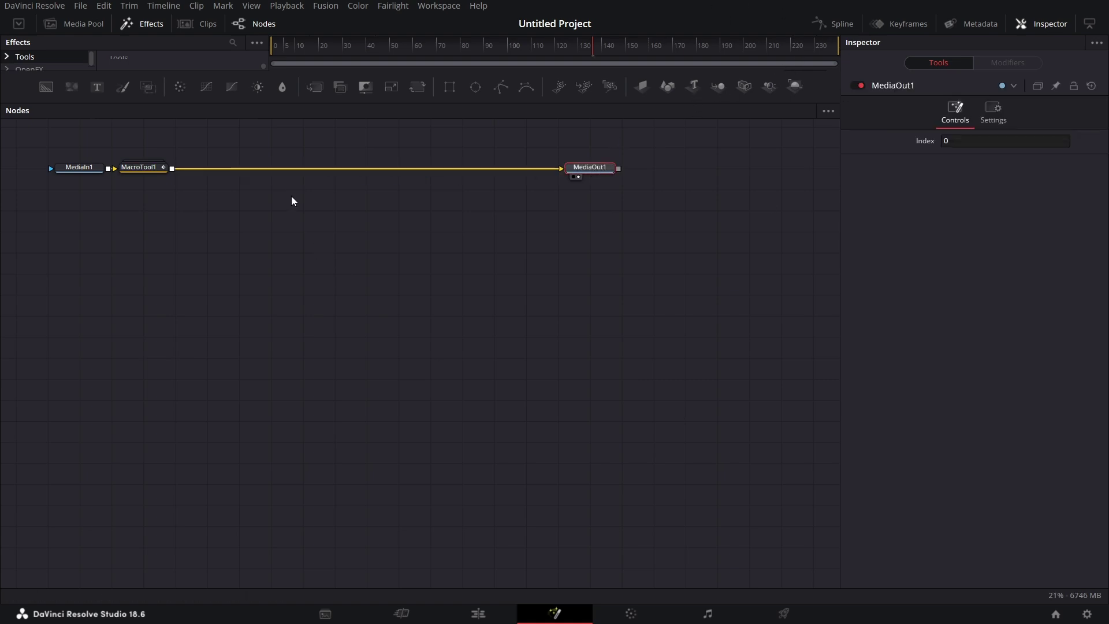
left_click_drag(597, 173, 787, 172)
Step: Center MacroTool1 and expand it to reveal its LumaKeyer, Bitmap, MatteControl, ImagePlane and Transform nodes
left_click_drag(142, 165, 341, 168)
right_click(341, 169)
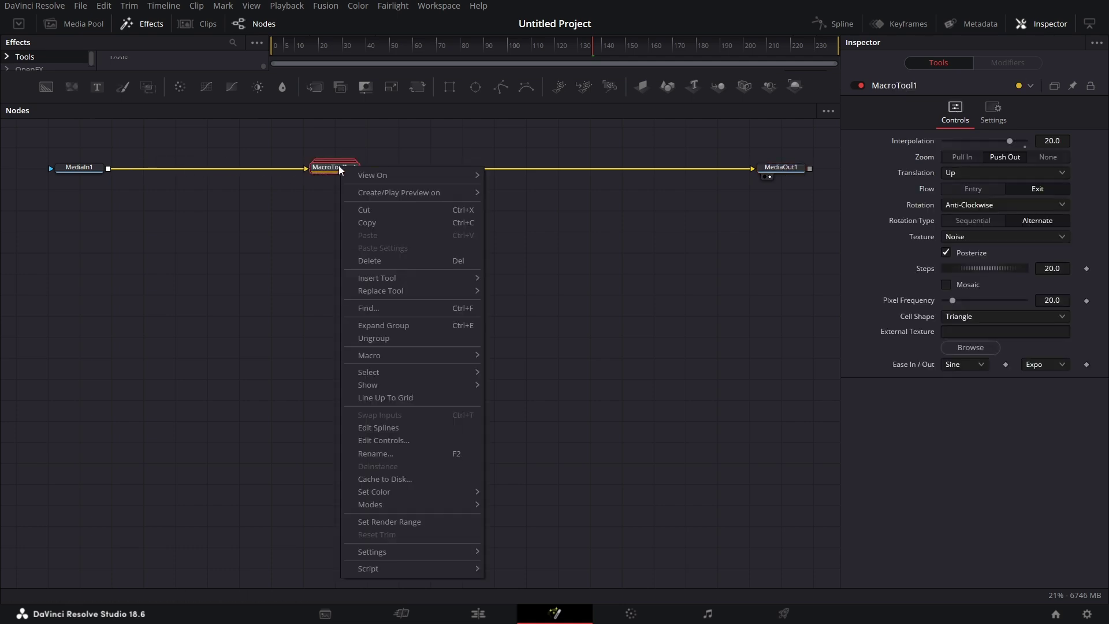
key("ctrl+e")
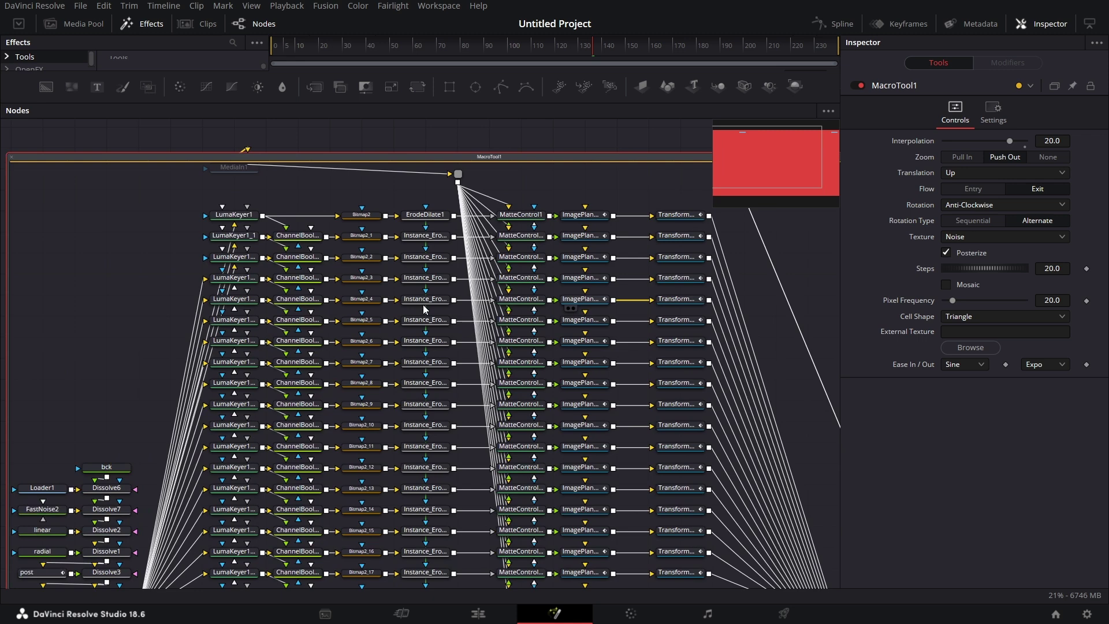
scroll(424, 309, "down", 5)
scroll(404, 306, "left", 3)
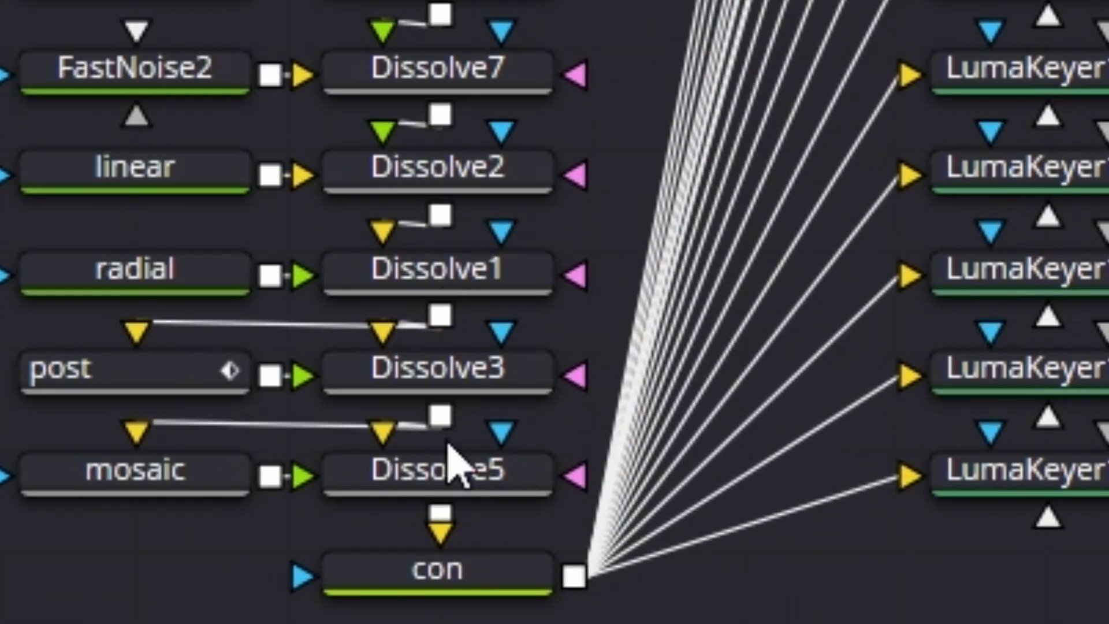
left_click(469, 595)
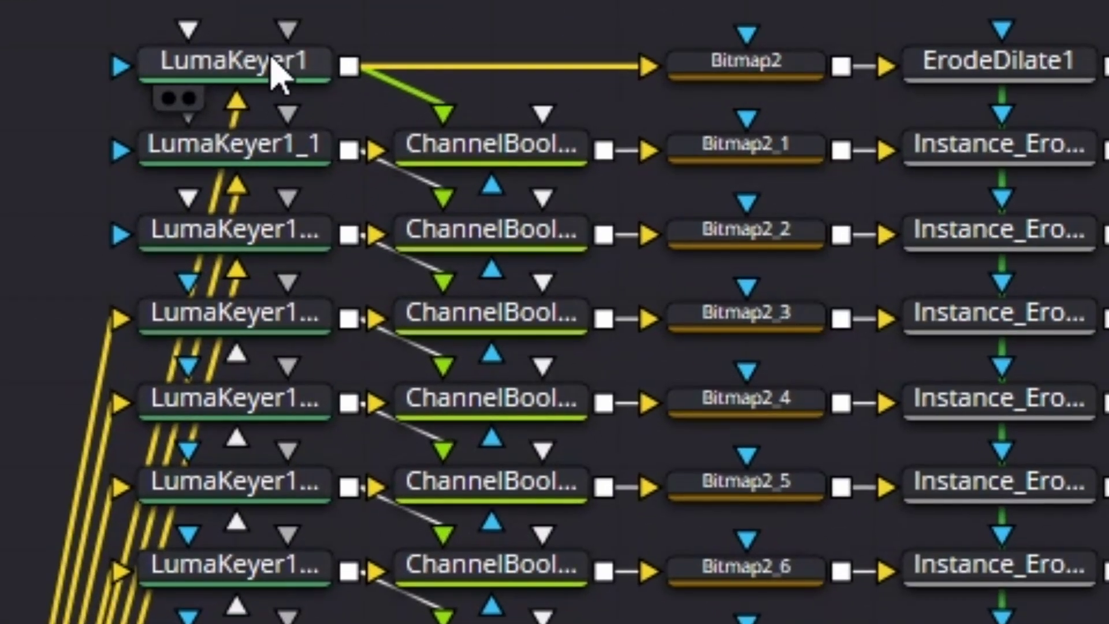
left_click(277, 72)
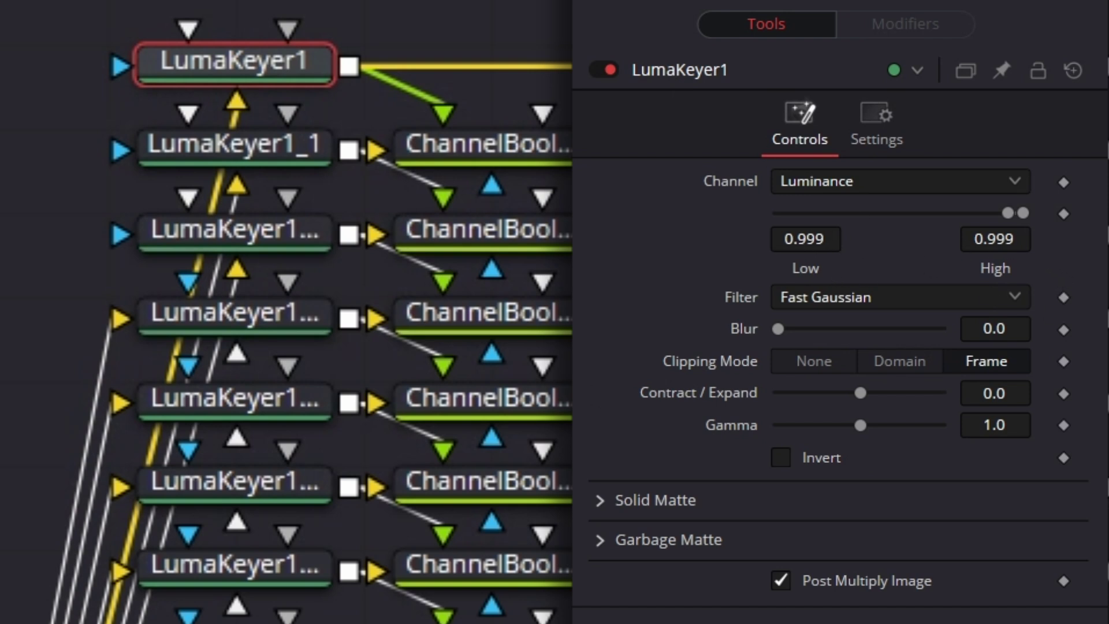
left_click(306, 152)
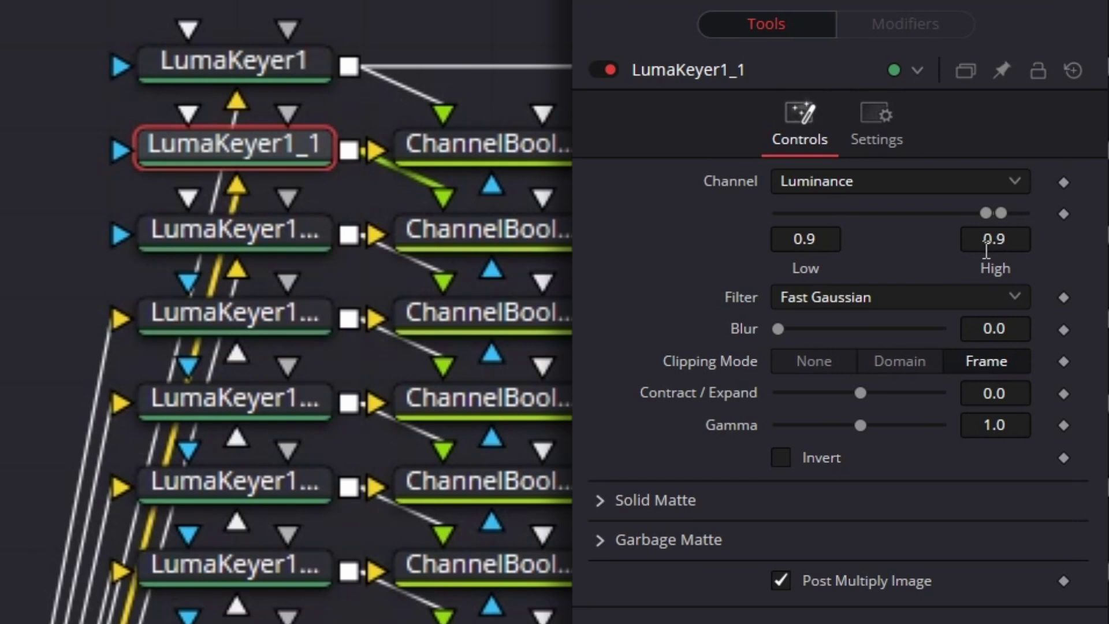
left_click(265, 247)
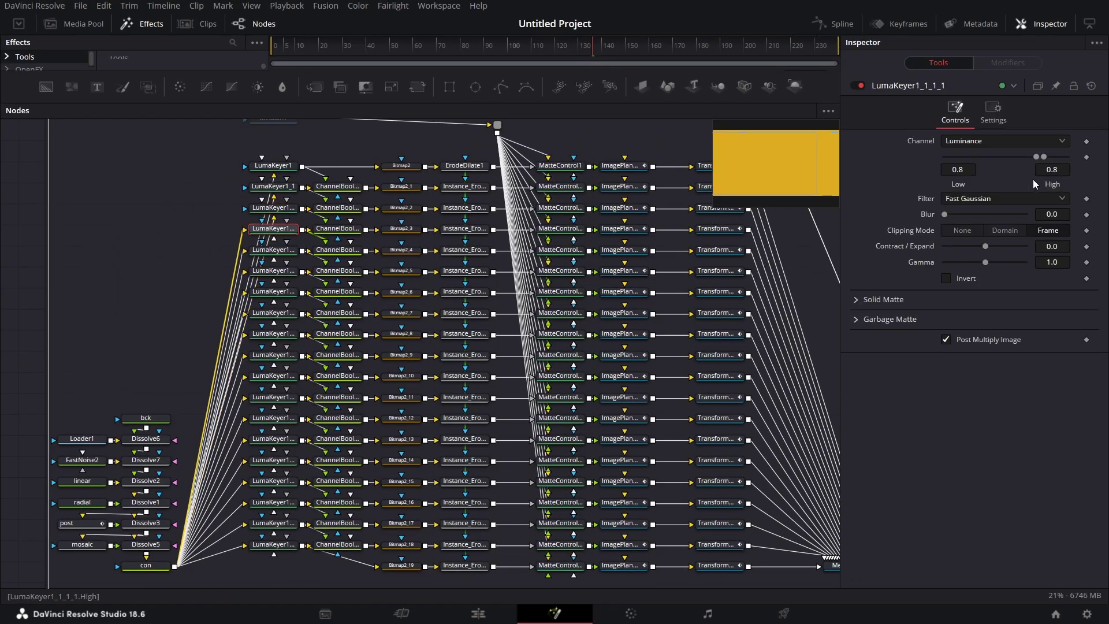
left_click(283, 545)
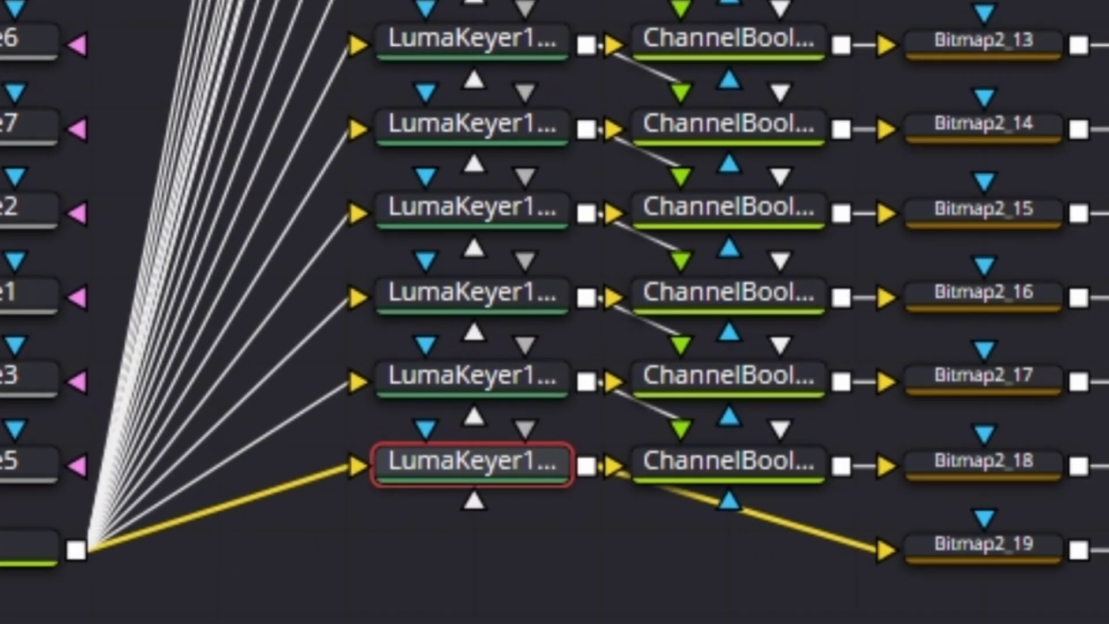
left_click(997, 549)
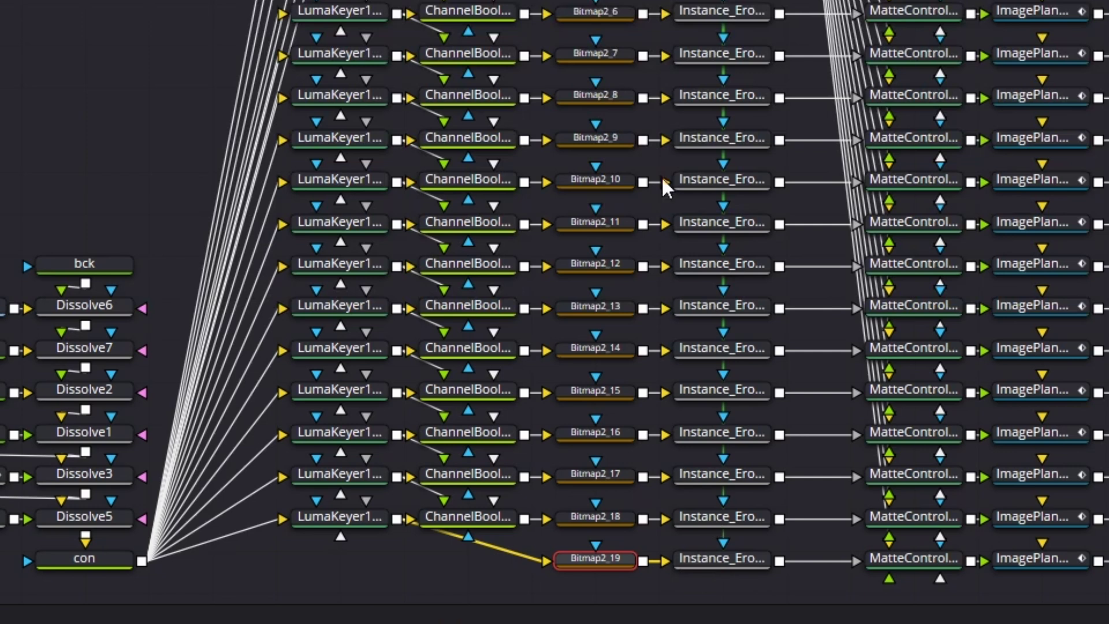
scroll(554, 288, "right", 5)
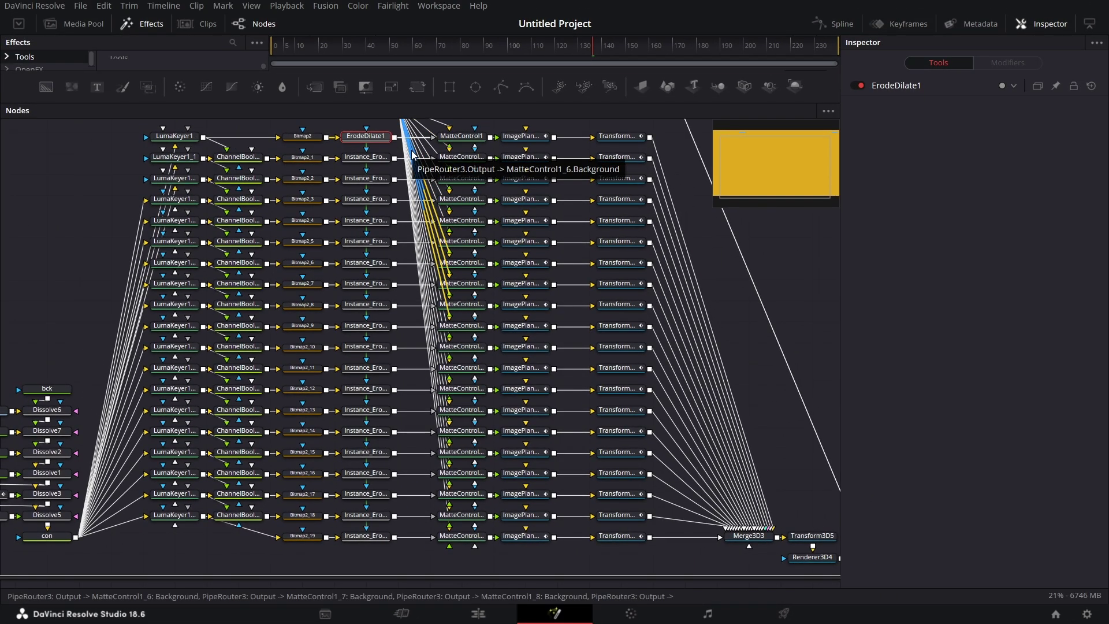
mouse_move(367, 142)
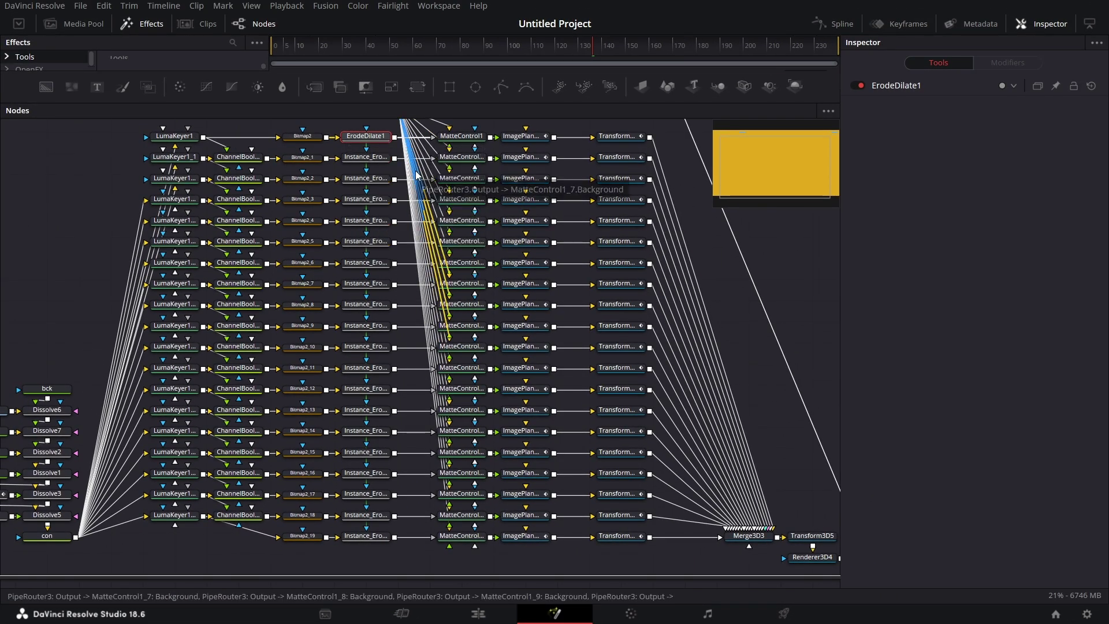
left_click(895, 86)
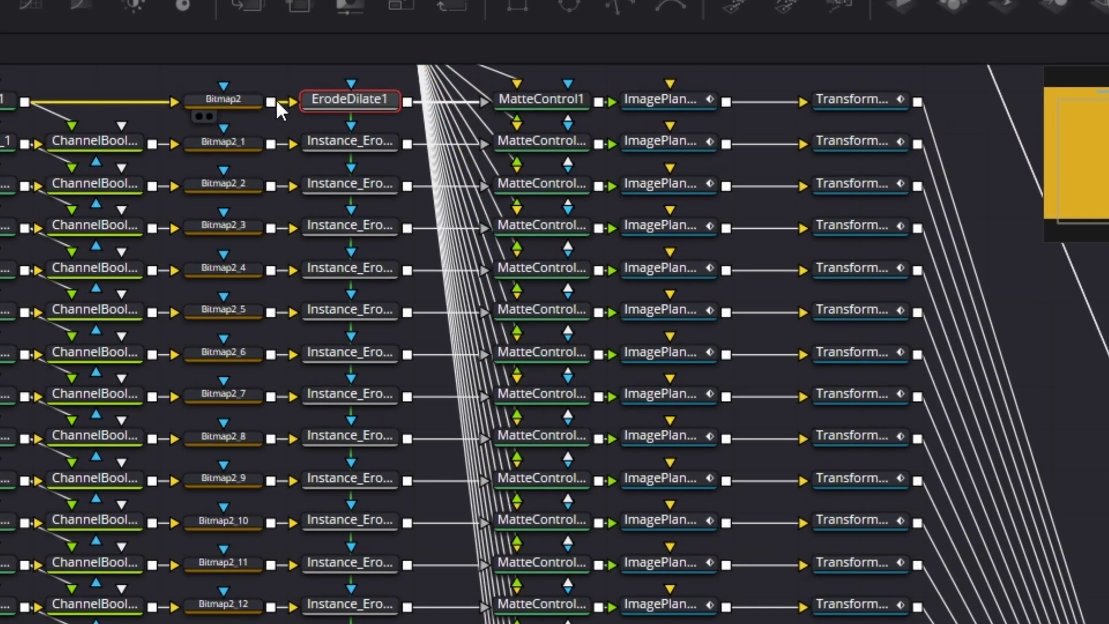
scroll(421, 141, "up", 3)
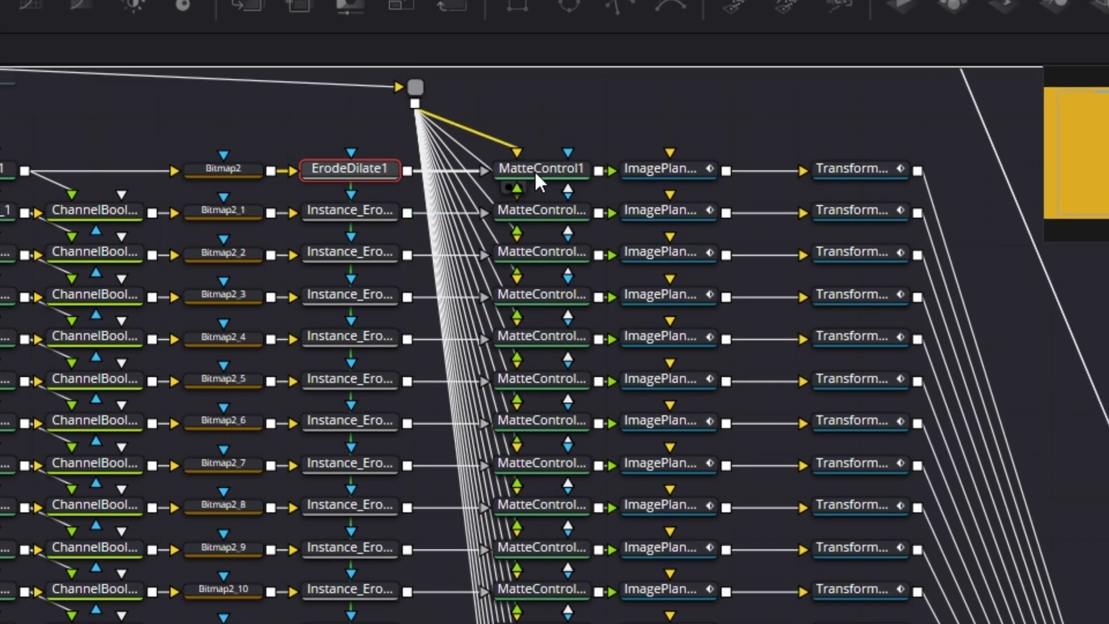
scroll(208, 150, "left", 2)
scroll(208, 150, "up", 4)
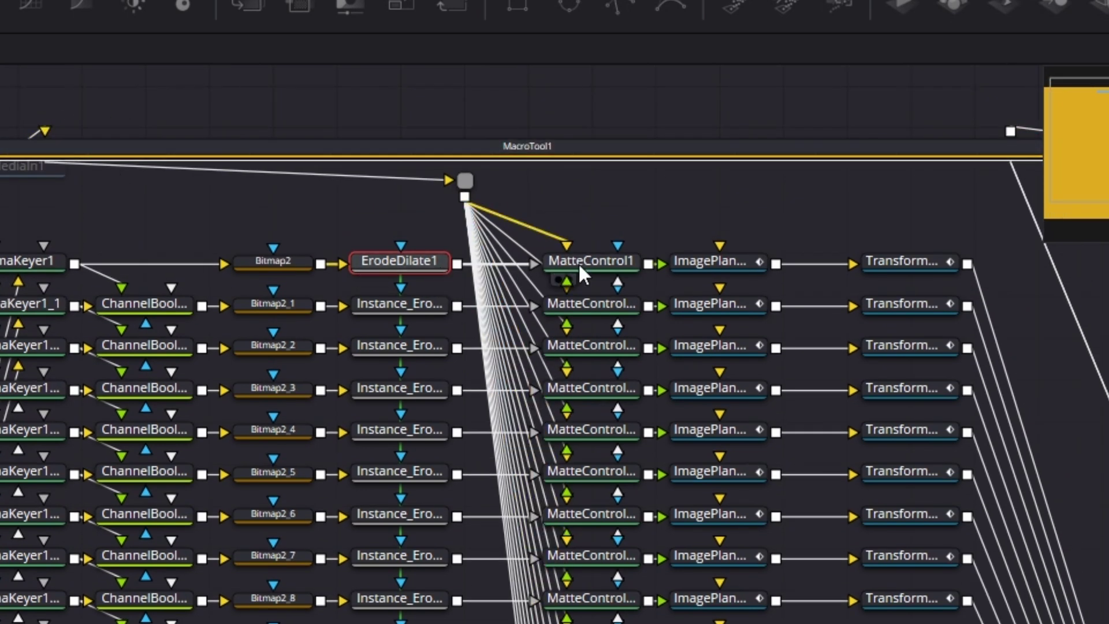
scroll(758, 593, "down", 10)
scroll(982, 237, "up", 8)
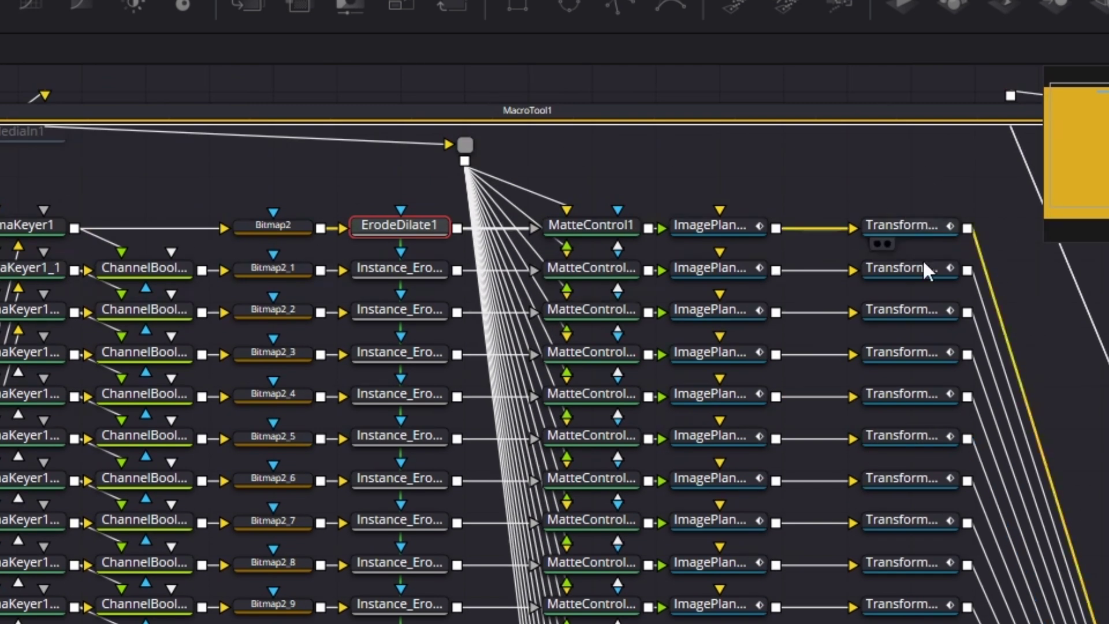
scroll(919, 295, "down", 8)
scroll(981, 289, "up", 1)
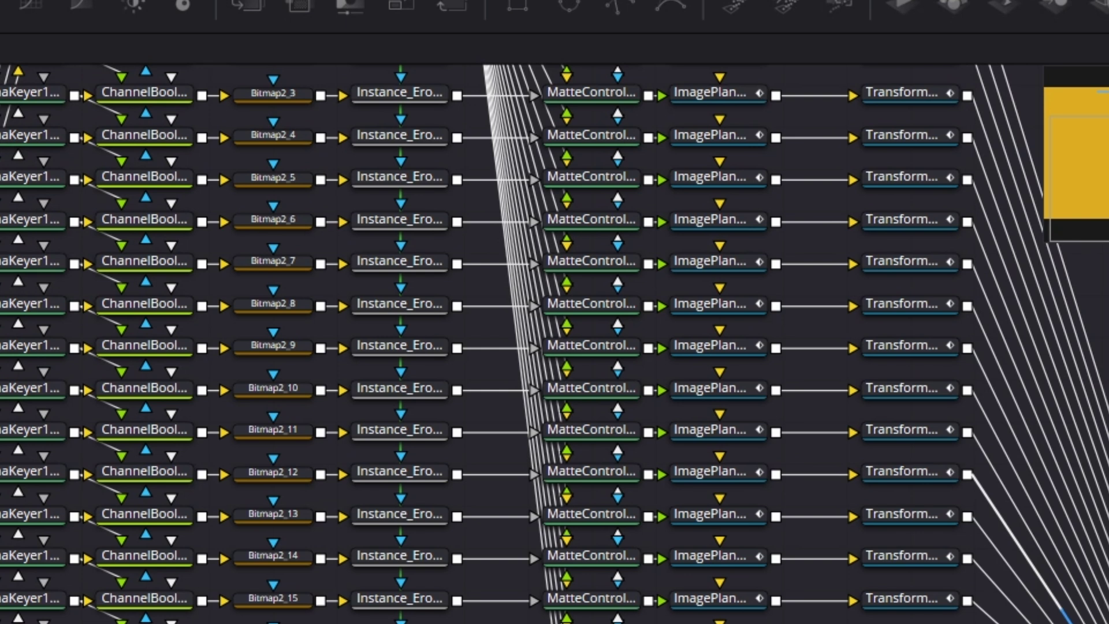
scroll(982, 289, "down", 3)
scroll(982, 289, "right", 9)
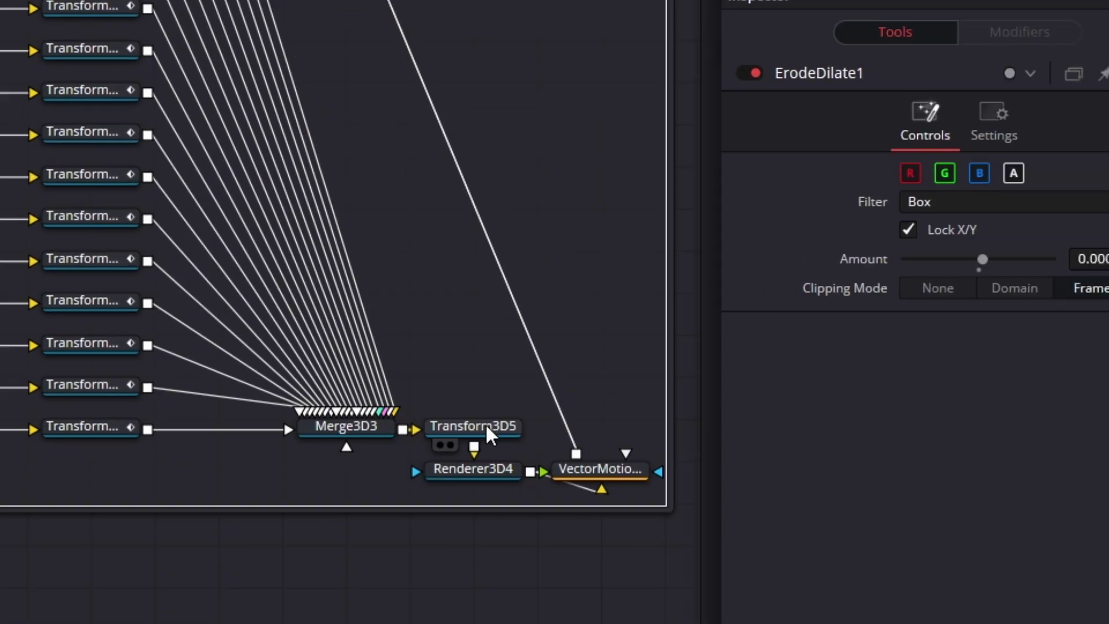
left_click(487, 432)
left_click(762, 74)
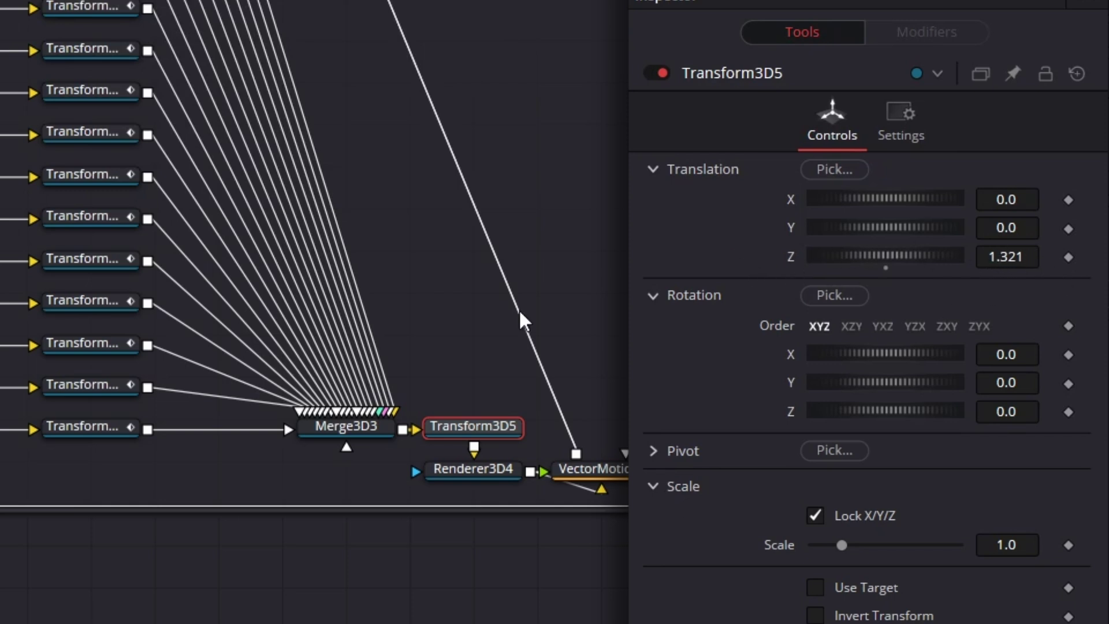
scroll(448, 426, "down", 1)
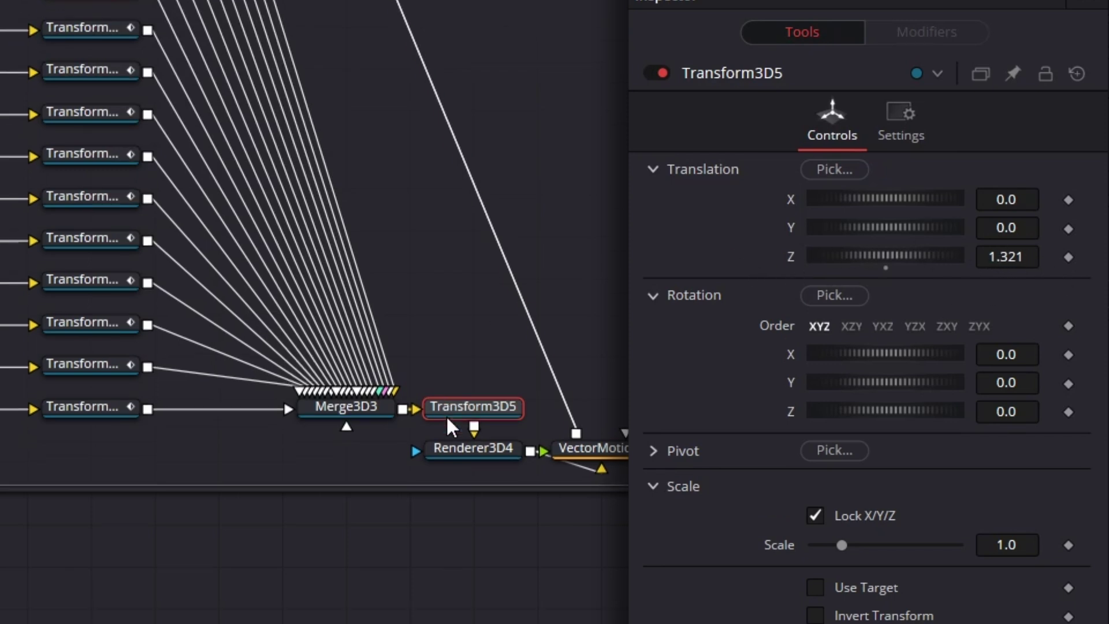
left_click(489, 448)
left_click(737, 78)
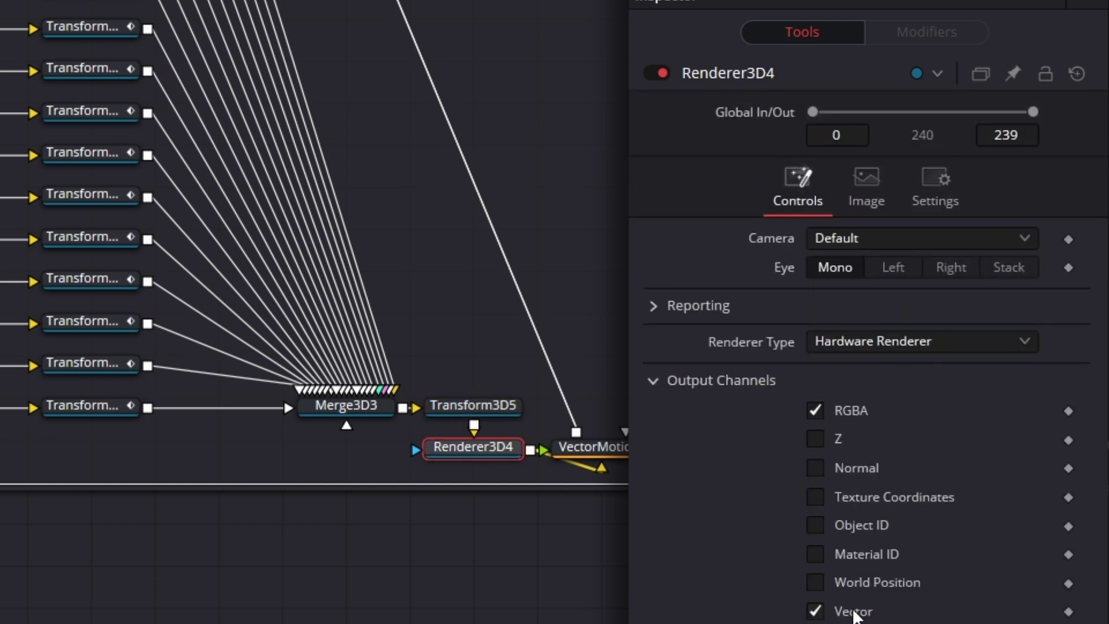
scroll(545, 439, "right", 5)
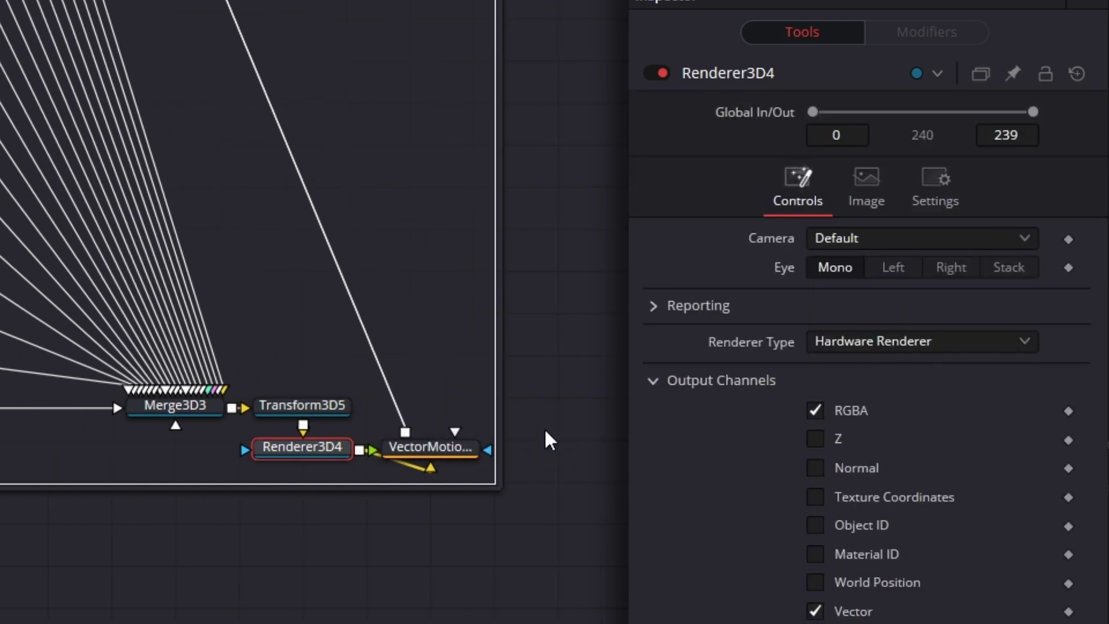
left_click(449, 457)
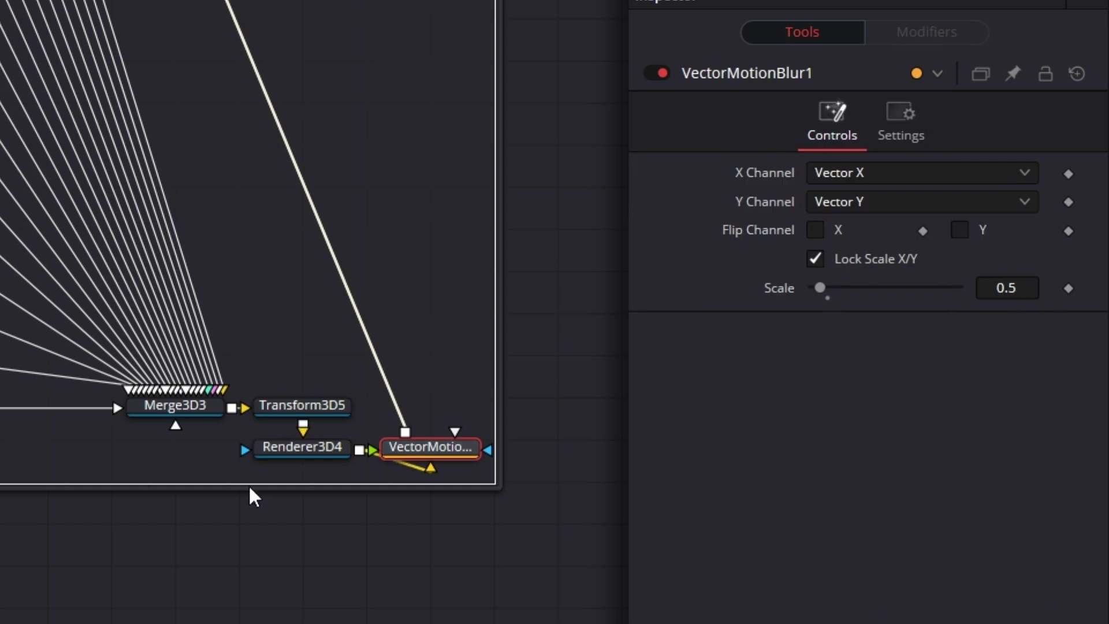
scroll(468, 470, "right", 3)
scroll(468, 470, "up", 10)
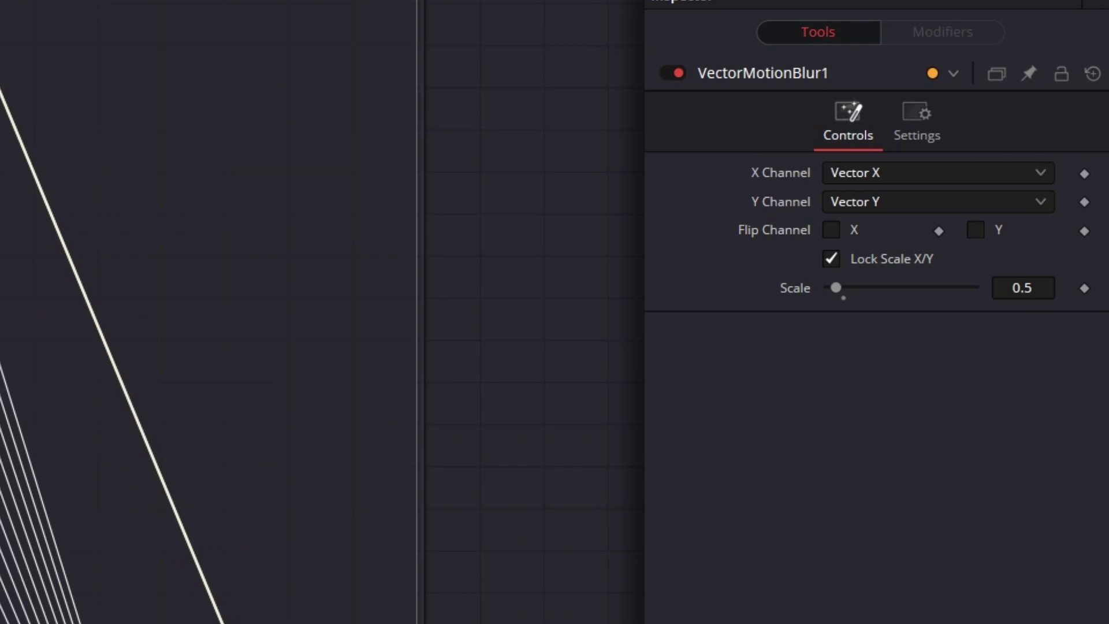
scroll(346, 312, "left", 10)
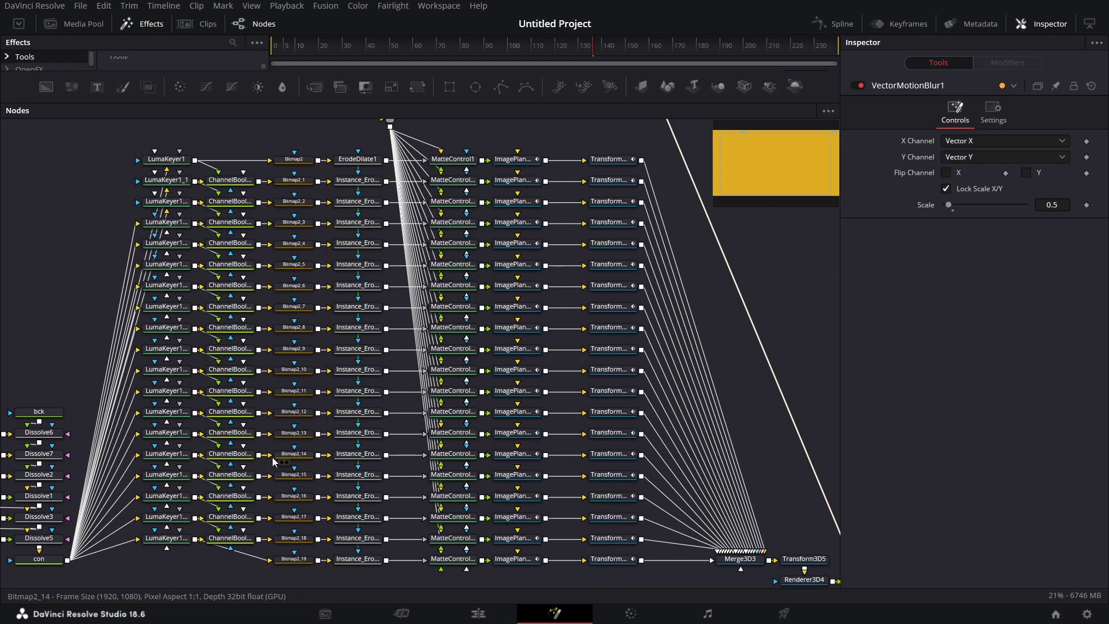
mouse_move(349, 393)
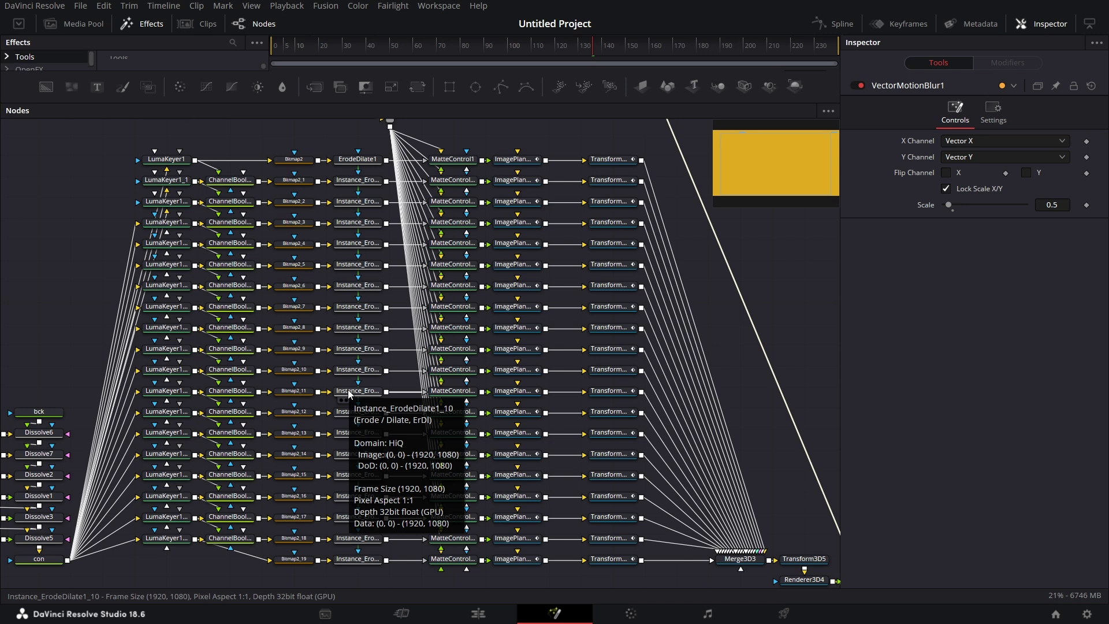
scroll(518, 562, "down", 2)
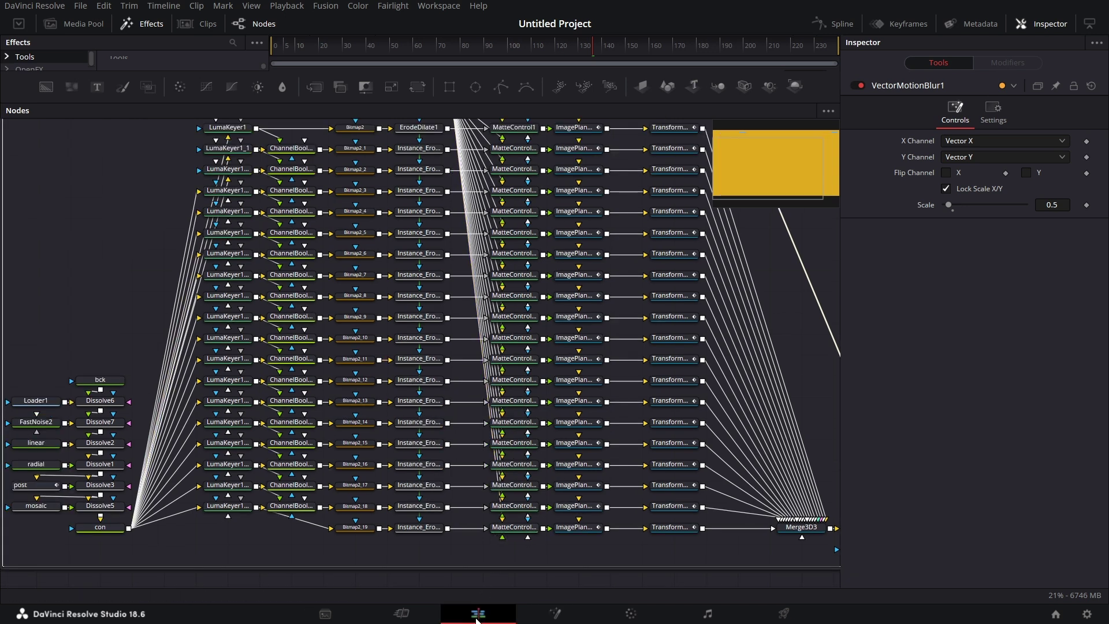